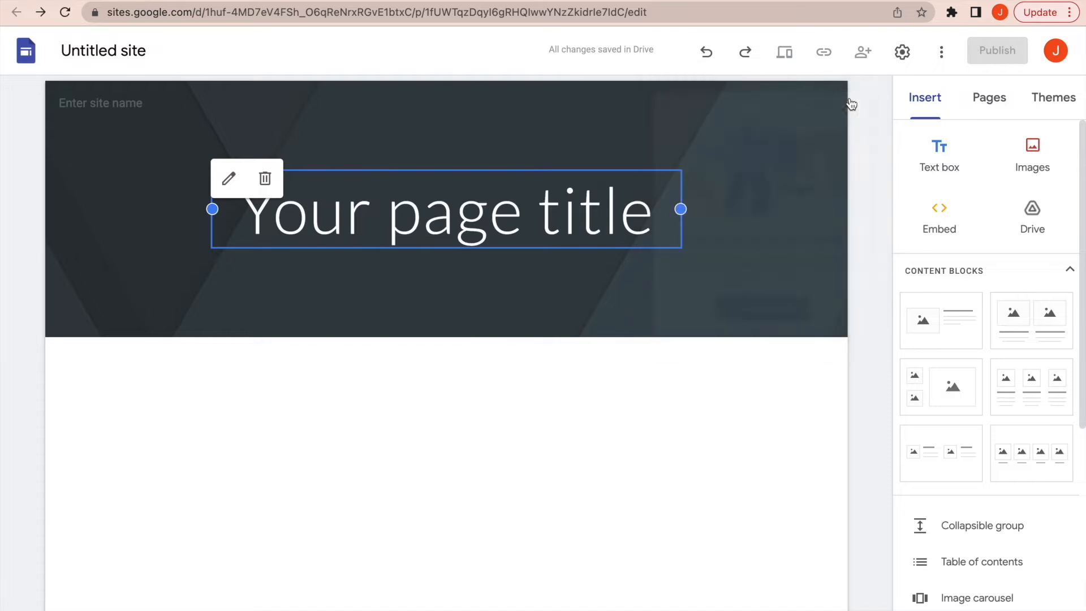
{"action": "left_click", "coordinate": [438, 217]}
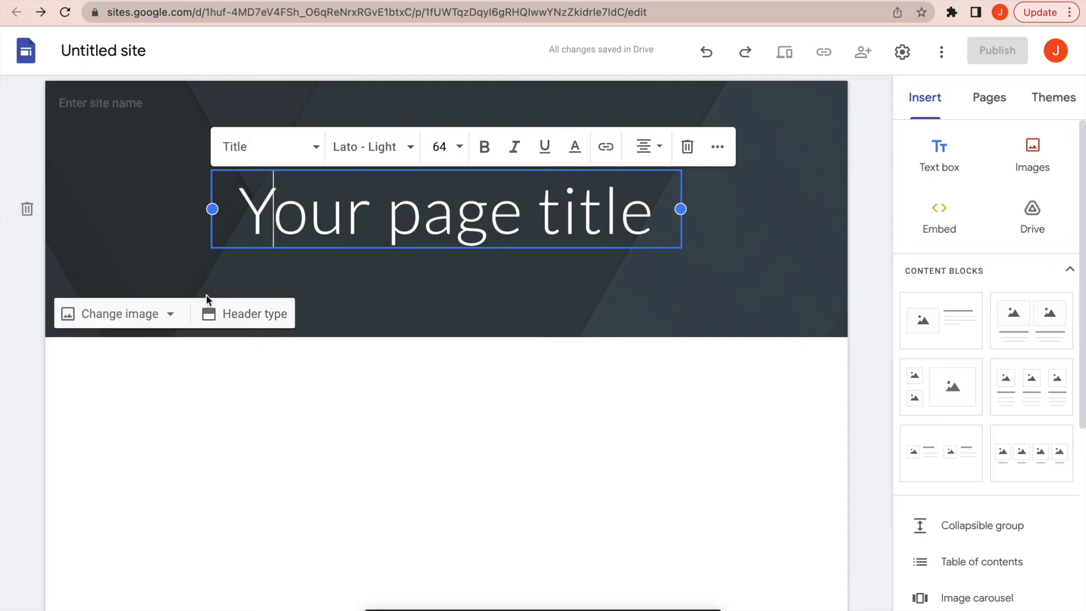
{"action": "left_click", "coordinate": [166, 326]}
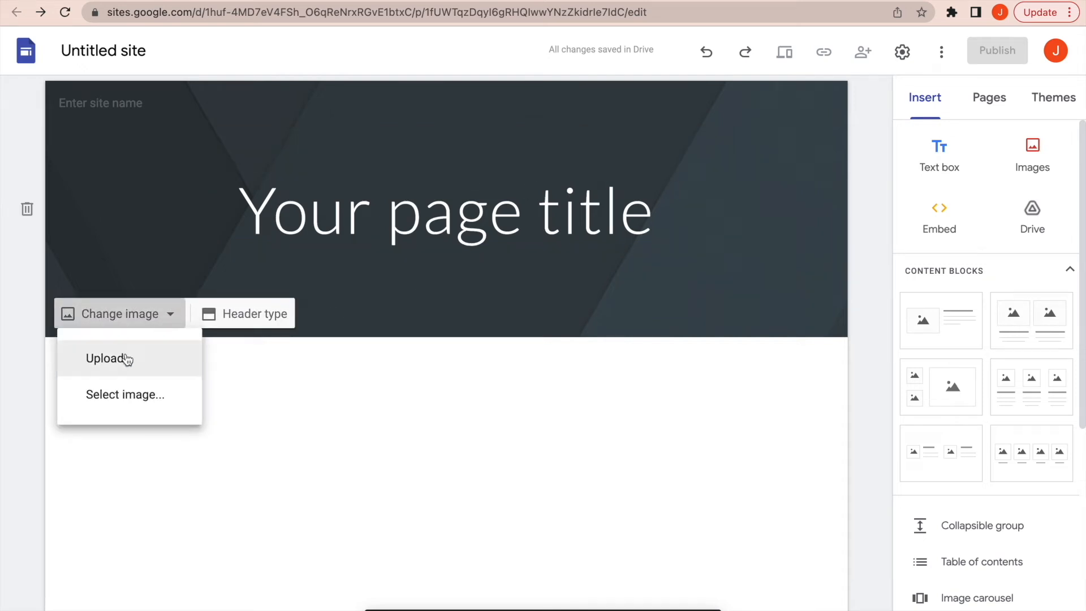
{"action": "left_click", "coordinate": [146, 391]}
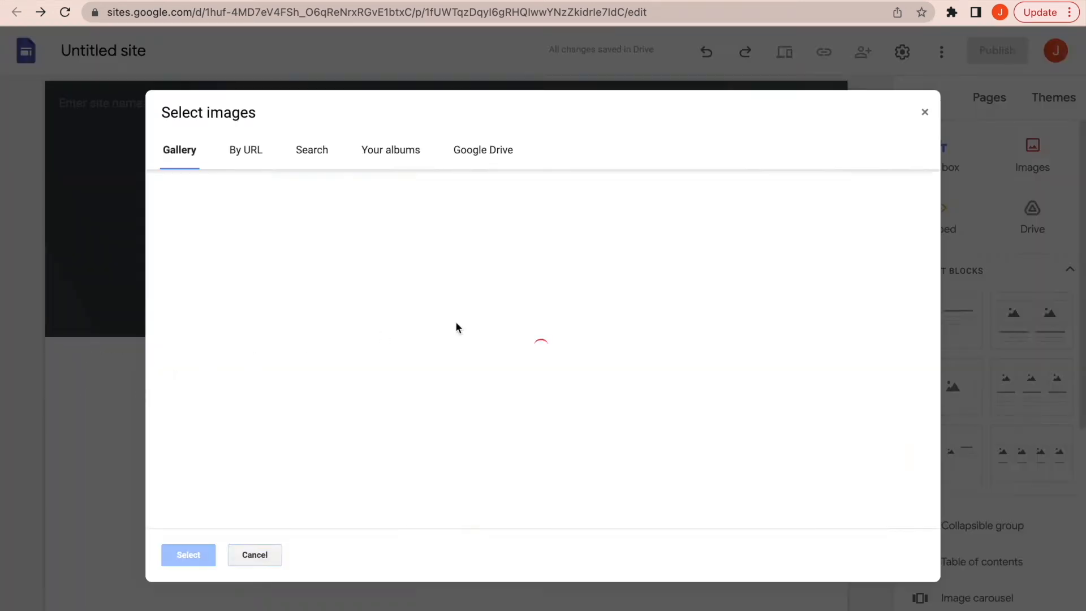
{"action": "left_click", "coordinate": [924, 115]}
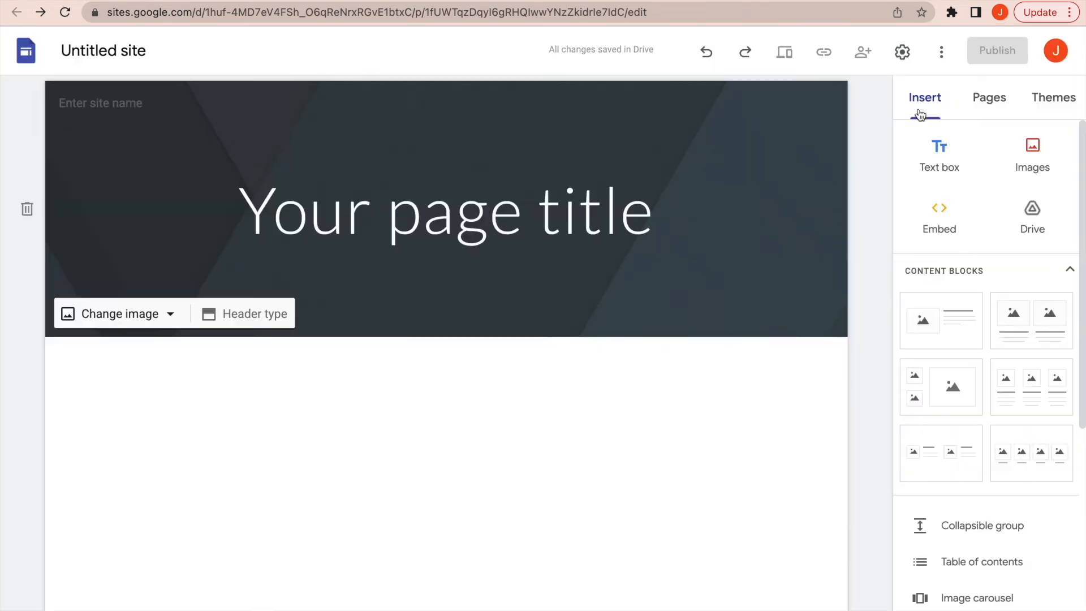
Step: Try the Title only header type and switch the header back to Banner
{"action": "left_click", "coordinate": [274, 314]}
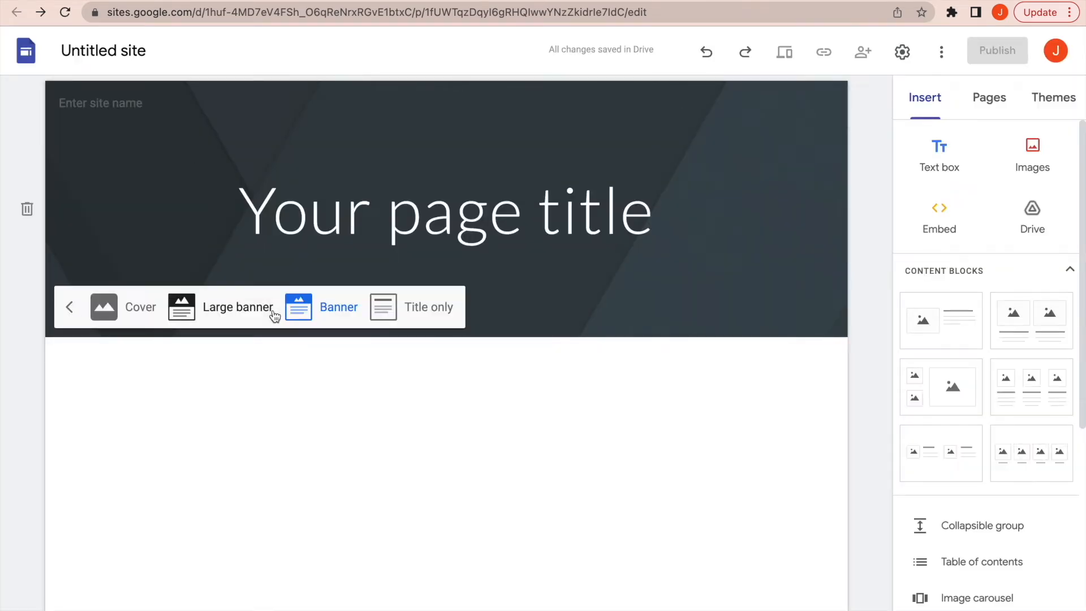
{"action": "left_click", "coordinate": [203, 307]}
{"action": "left_click", "coordinate": [440, 459]}
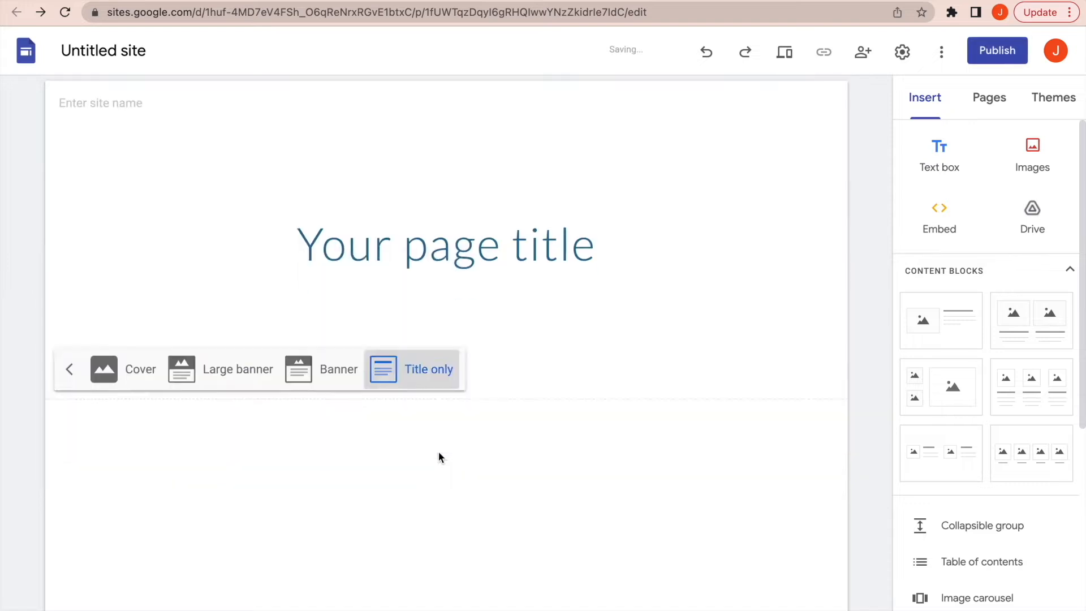
{"action": "left_click", "coordinate": [334, 195]}
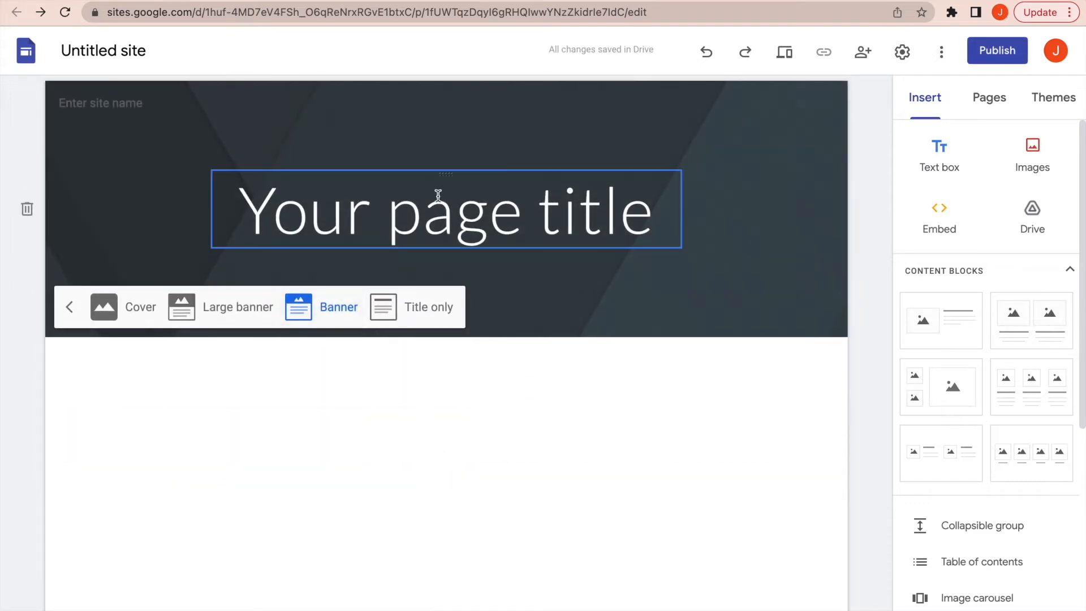
Step: Widen the page title's text box and reposition it to the center of the header banner
{"action": "left_click", "coordinate": [438, 196]}
{"action": "left_click_drag", "start_coordinate": [682, 210], "coordinate": [781, 213]}
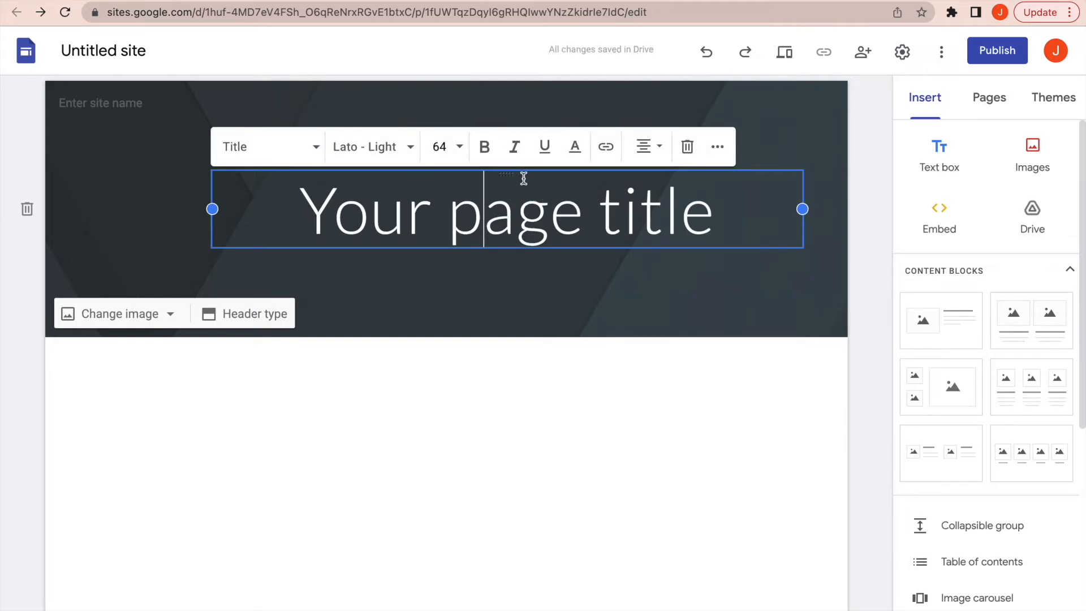
{"action": "left_click_drag", "start_coordinate": [510, 175], "coordinate": [456, 186]}
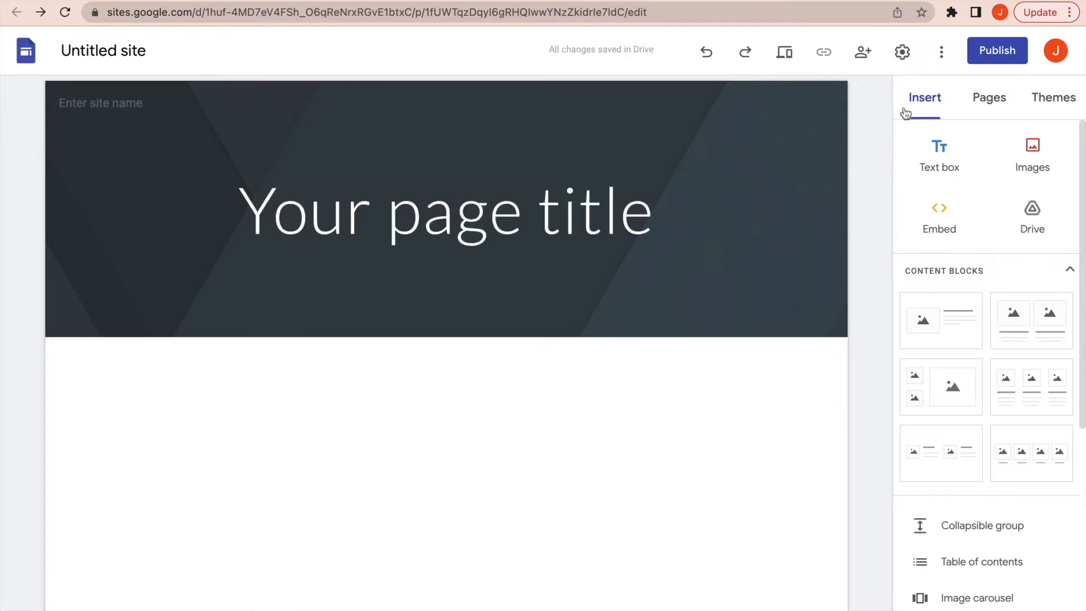
Step: Add a text box reading "ghjkhjghkj" below the header, narrow it and center it in its section
{"action": "left_click", "coordinate": [930, 151]}
{"action": "type", "text": "ghikhighkj"}
{"action": "left_click_drag", "start_coordinate": [802, 371], "coordinate": [376, 371]}
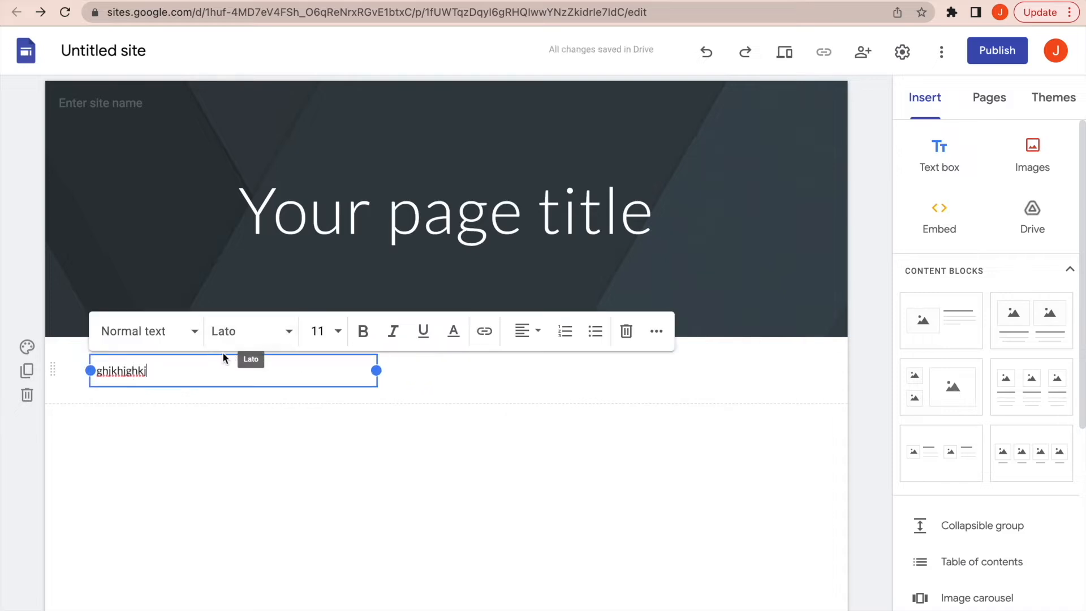
{"action": "left_click_drag", "start_coordinate": [231, 358], "coordinate": [459, 383]}
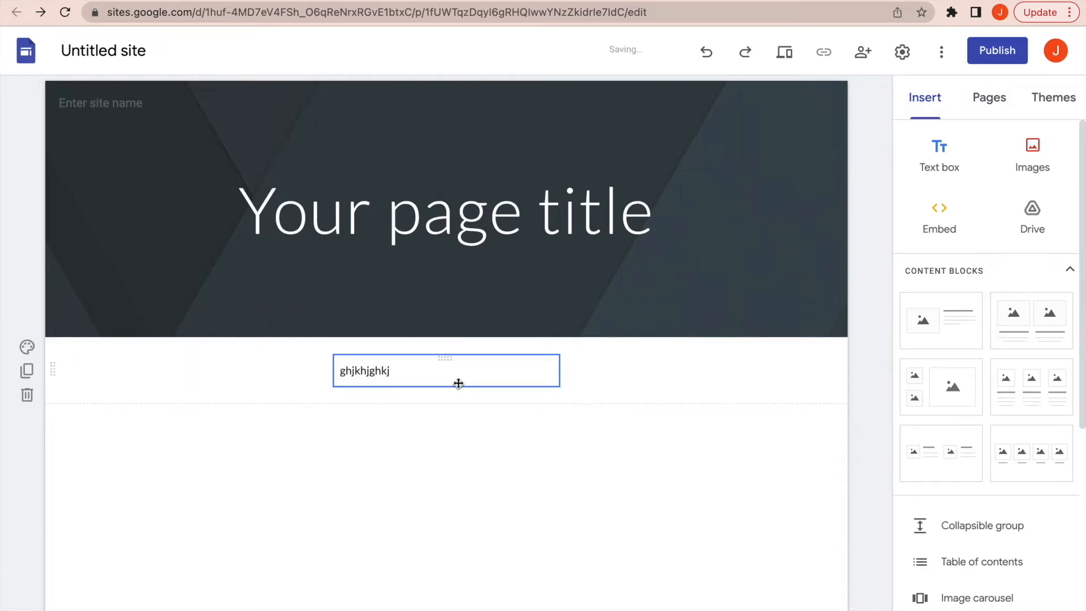
Step: Apply the Style 3 section color to the text section below the header
{"action": "left_click", "coordinate": [104, 390]}
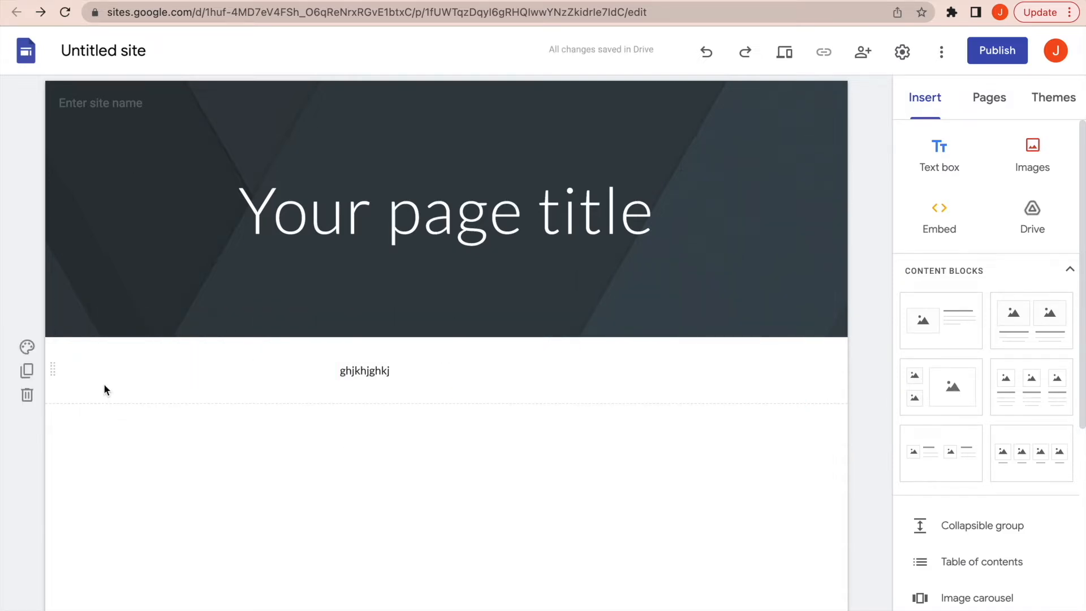
{"action": "left_click", "coordinate": [27, 346]}
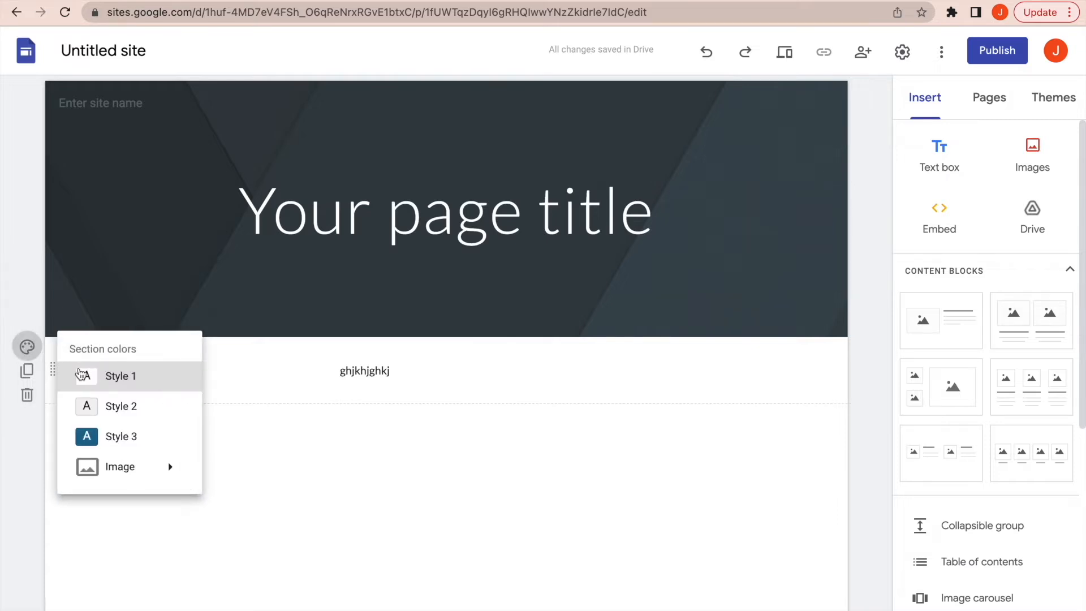
{"action": "left_click", "coordinate": [158, 444]}
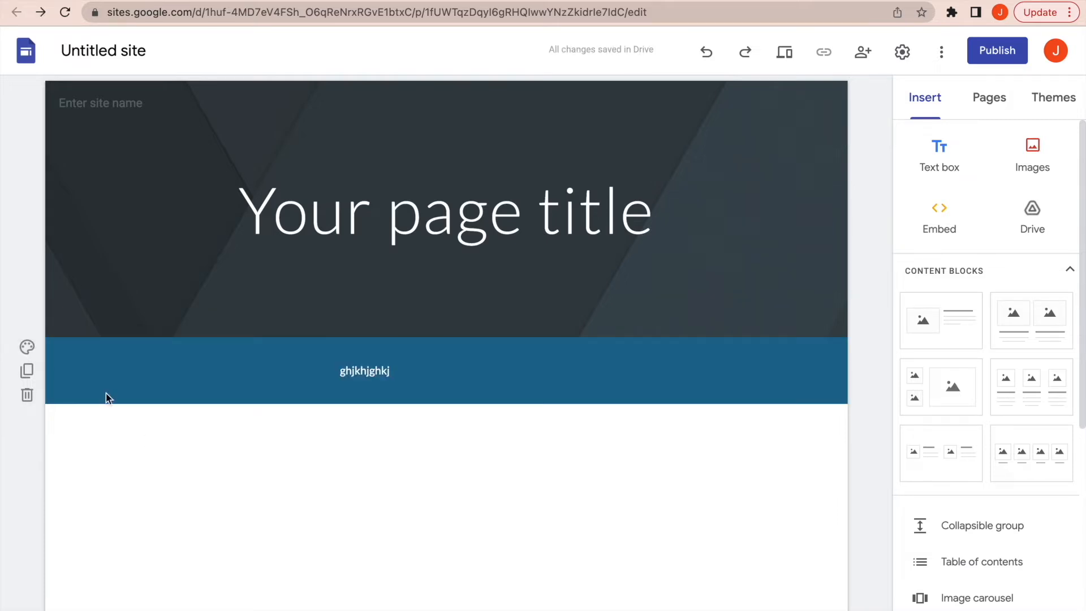
Step: Try the Title style on the "ghjkhjghkj" text and settle on the Heading style
{"action": "left_click", "coordinate": [351, 367]}
{"action": "double_click", "coordinate": [450, 372]}
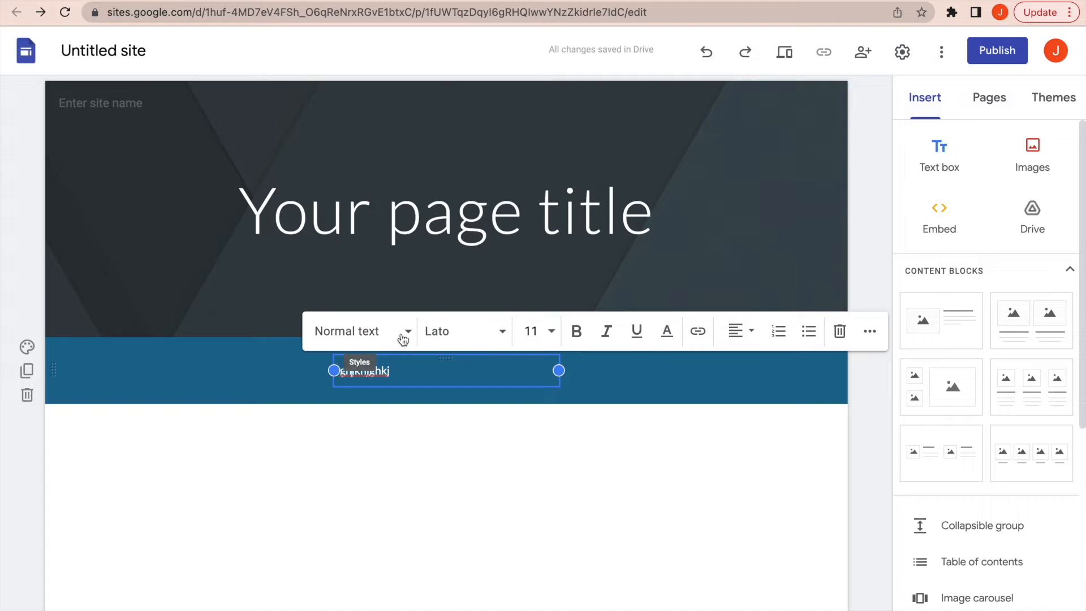
{"action": "left_click", "coordinate": [403, 335]}
{"action": "left_click", "coordinate": [370, 372]}
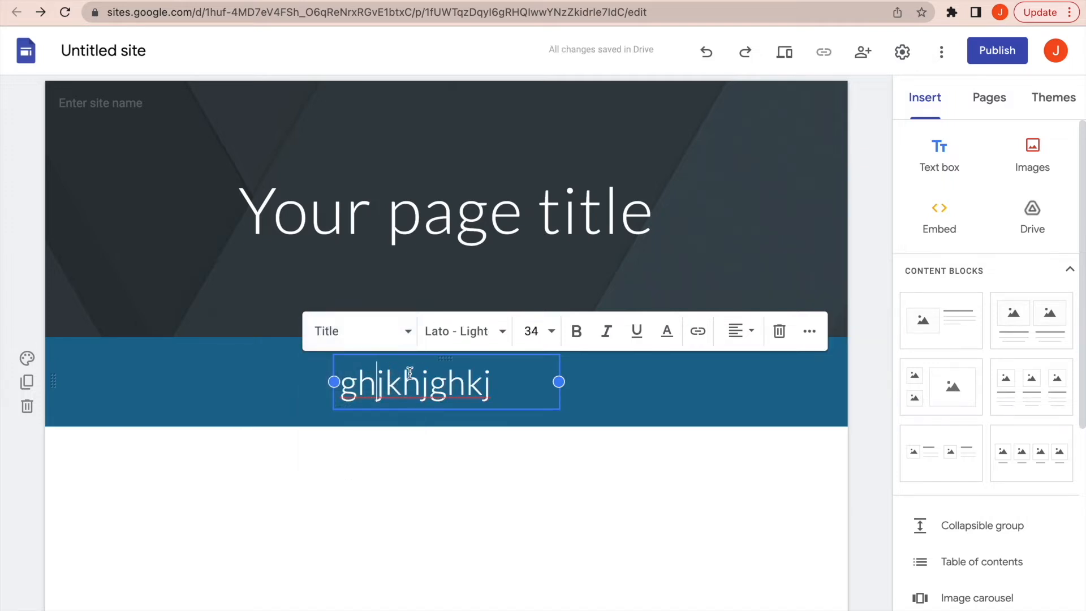
{"action": "left_click", "coordinate": [383, 333]}
{"action": "left_click", "coordinate": [353, 409]}
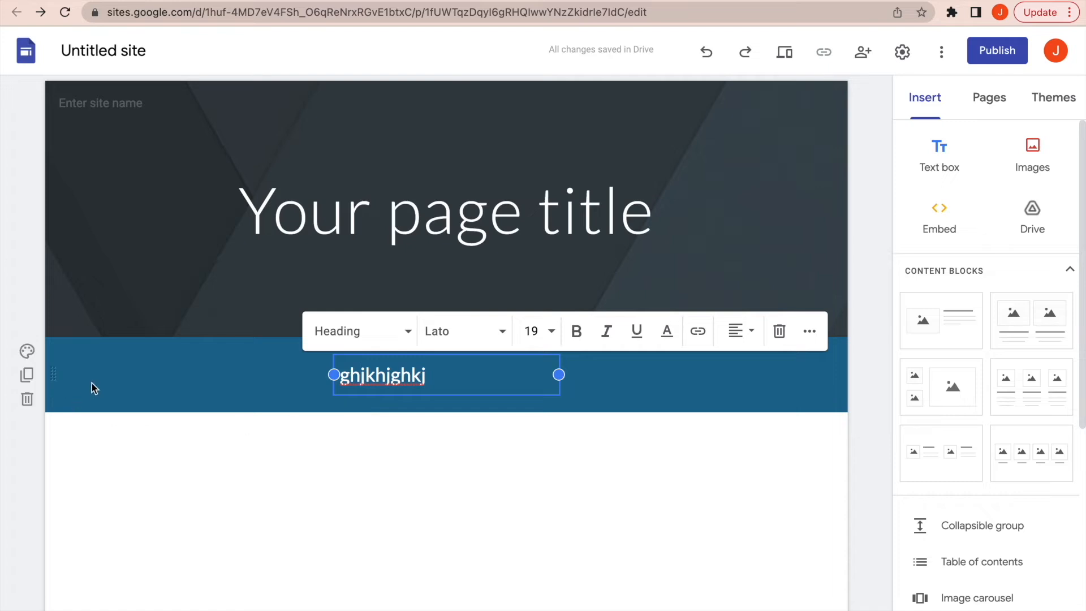
Step: Duplicate the blue text section, move the copy above the original and delete one of the two
{"action": "left_click", "coordinate": [27, 376]}
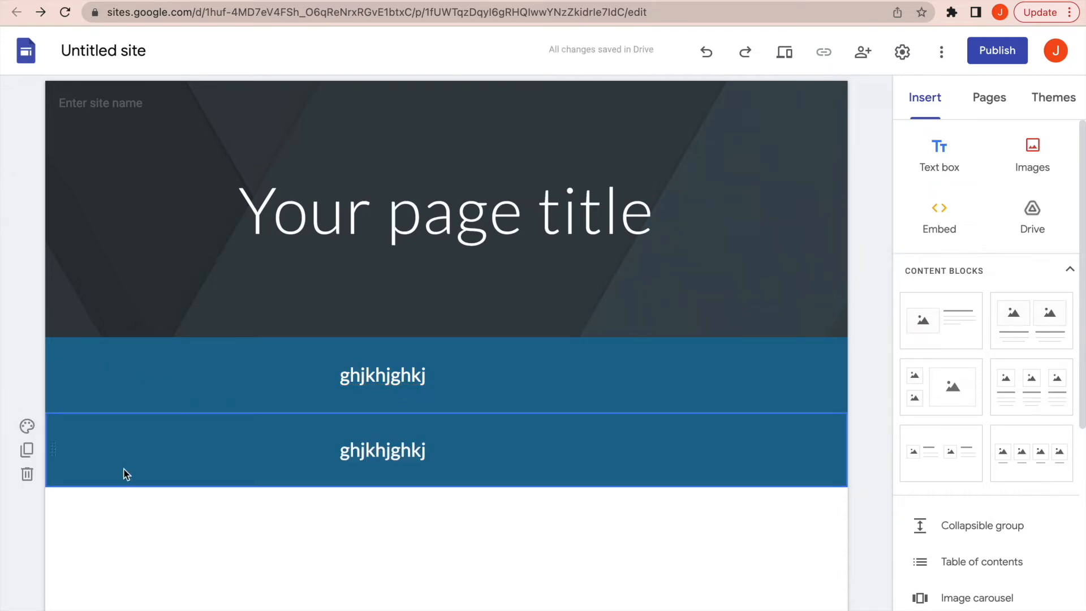
{"action": "left_click_drag", "start_coordinate": [56, 447], "coordinate": [66, 342]}
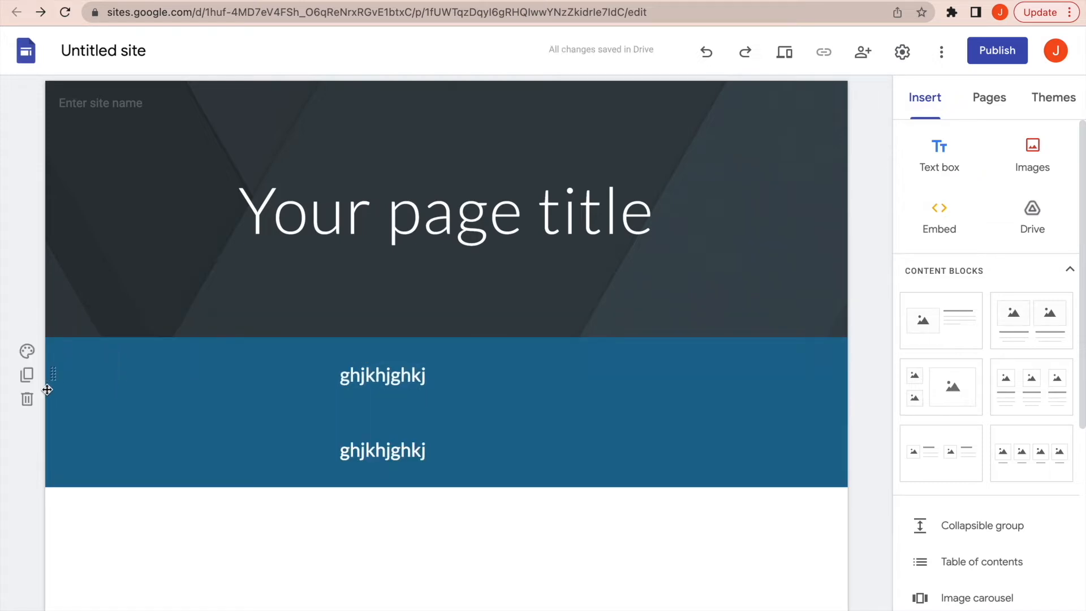
{"action": "left_click", "coordinate": [27, 399]}
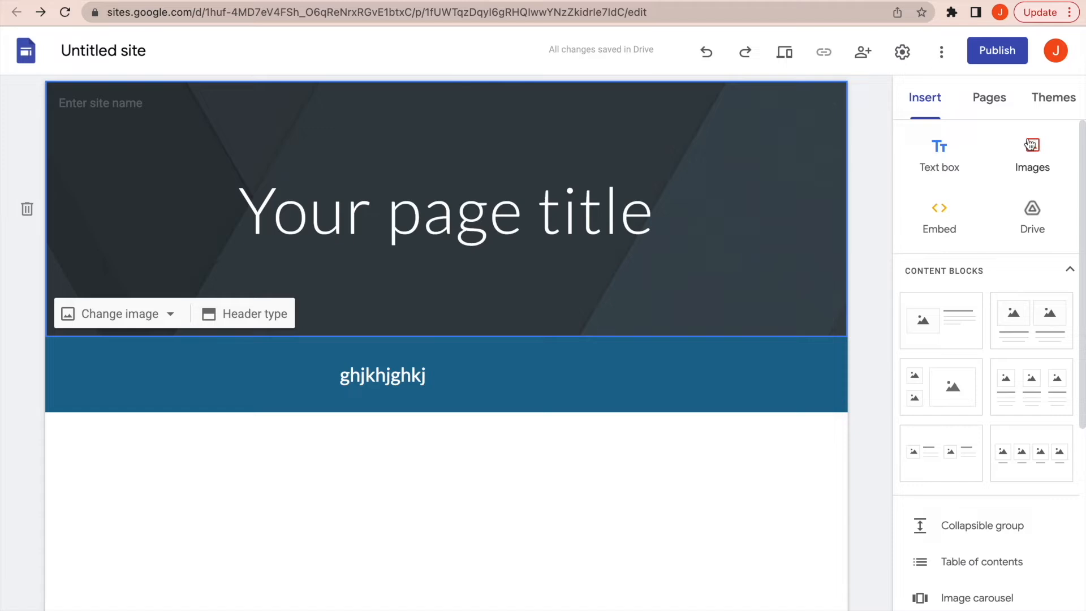
{"action": "left_click", "coordinate": [940, 210]}
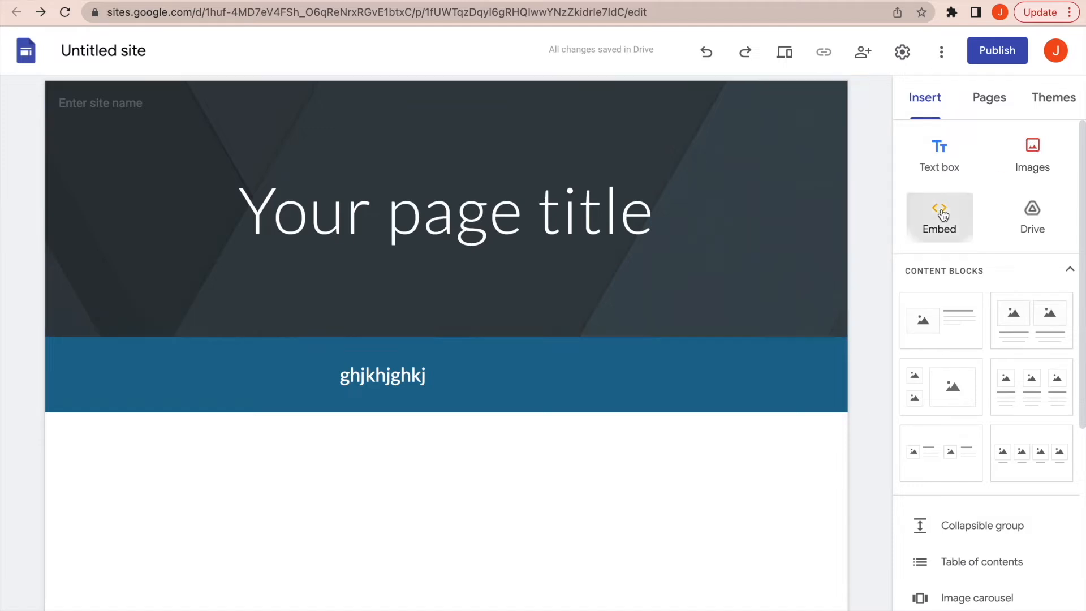
{"action": "left_click", "coordinate": [635, 412]}
{"action": "left_click", "coordinate": [1029, 215]}
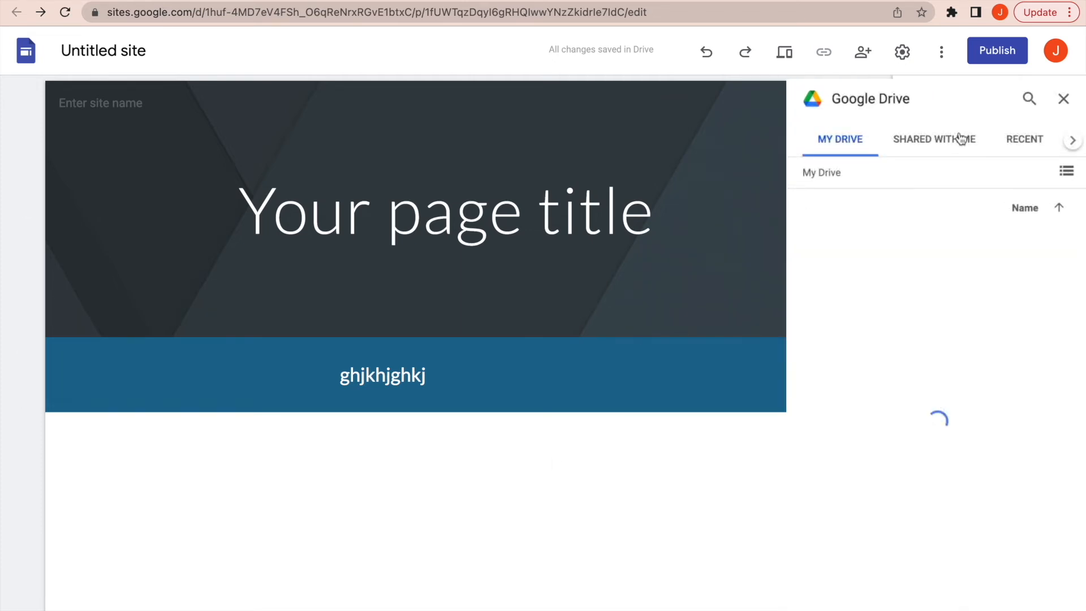
{"action": "left_click", "coordinate": [1063, 99]}
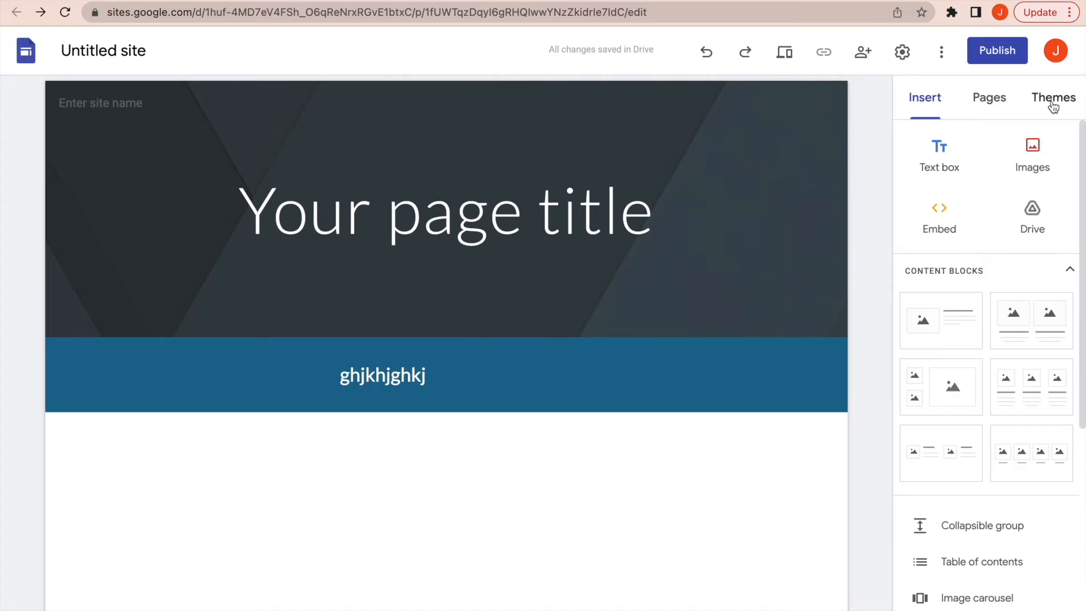
Step: Insert four content blocks: one image beside text, two captioned images, two small images beside a large one, and four captioned images
{"action": "left_click", "coordinate": [944, 320]}
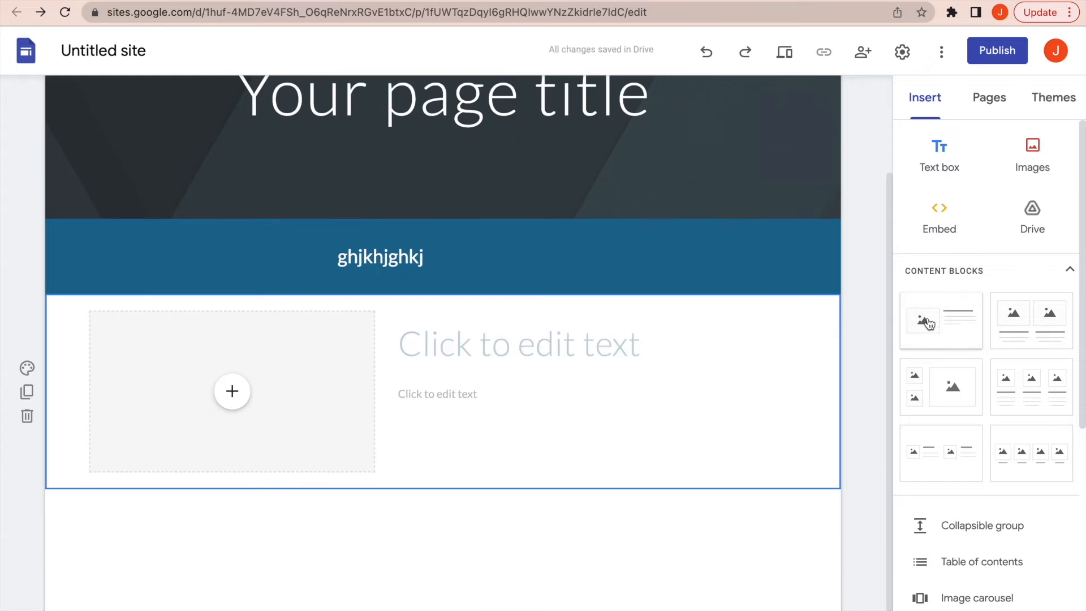
{"action": "left_click", "coordinate": [1037, 323]}
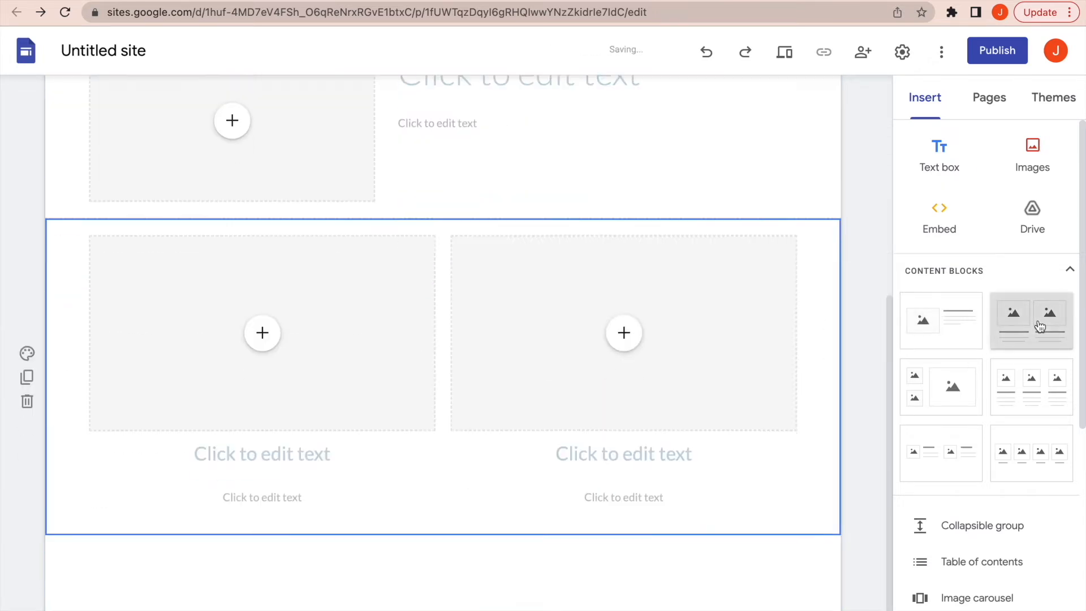
{"action": "left_click", "coordinate": [934, 381]}
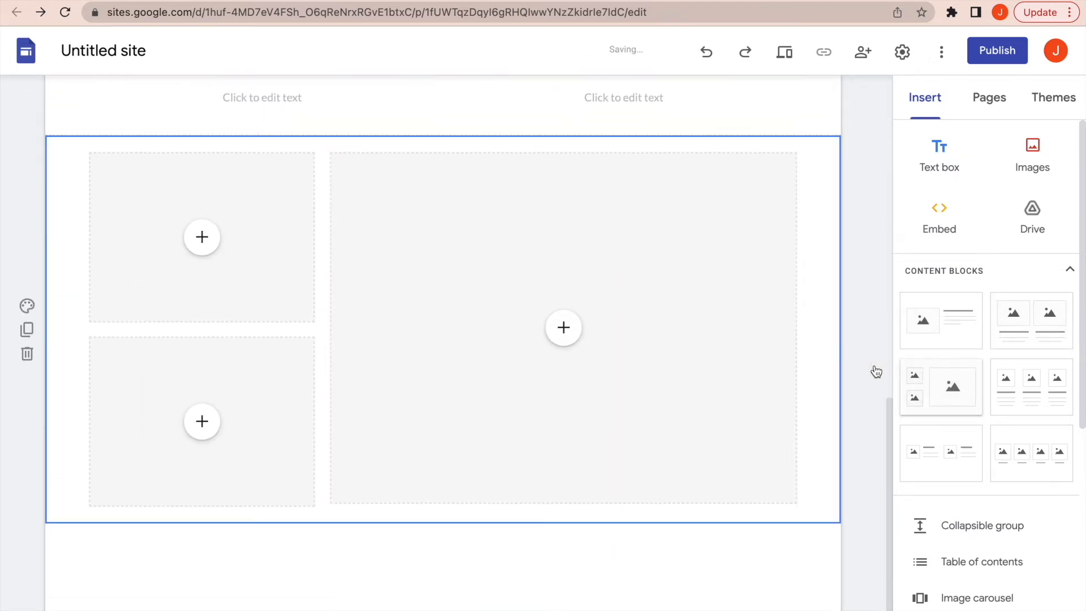
{"action": "left_click", "coordinate": [1043, 442]}
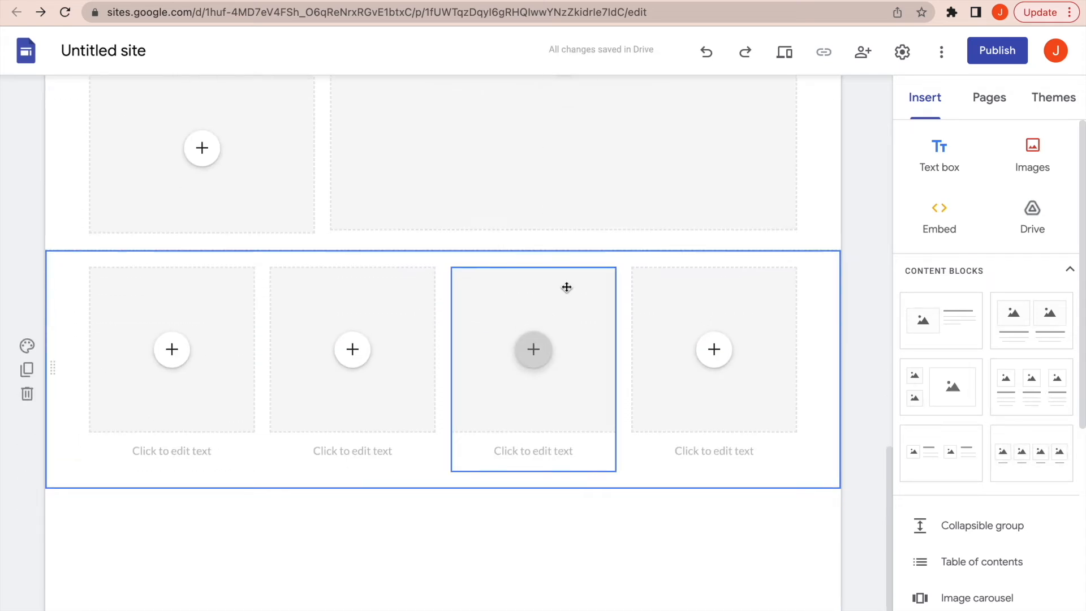
Step: Insert a divider below the block of four captioned images
{"action": "scroll", "coordinate": [950, 478], "scroll_direction": "down", "scroll_amount": 6}
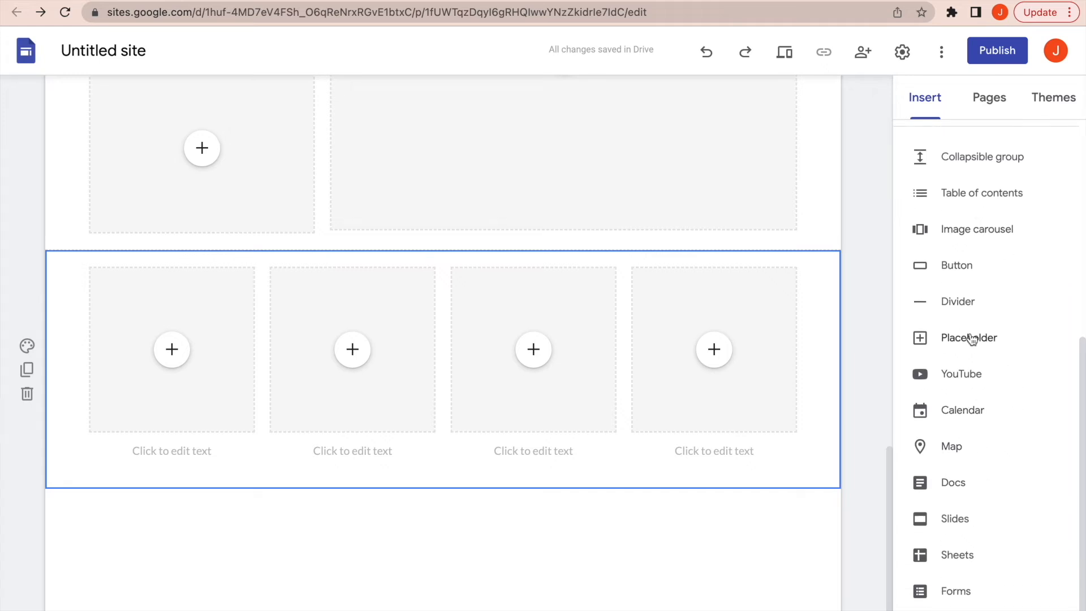
{"action": "scroll", "coordinate": [972, 339], "scroll_direction": "up", "scroll_amount": 1}
{"action": "scroll", "coordinate": [971, 340], "scroll_direction": "up", "scroll_amount": 1}
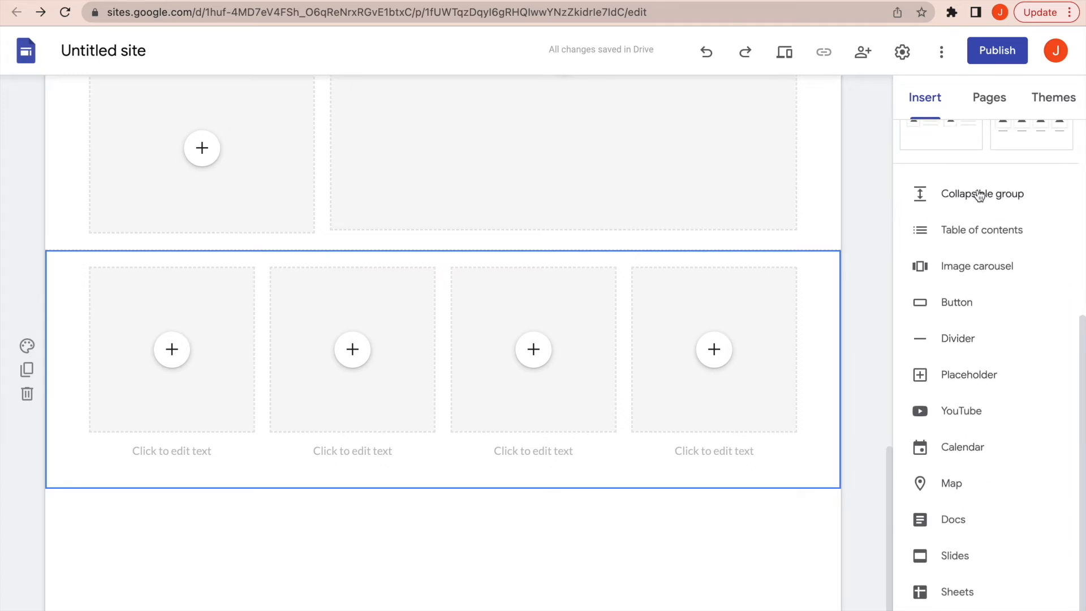
{"action": "left_click", "coordinate": [980, 339]}
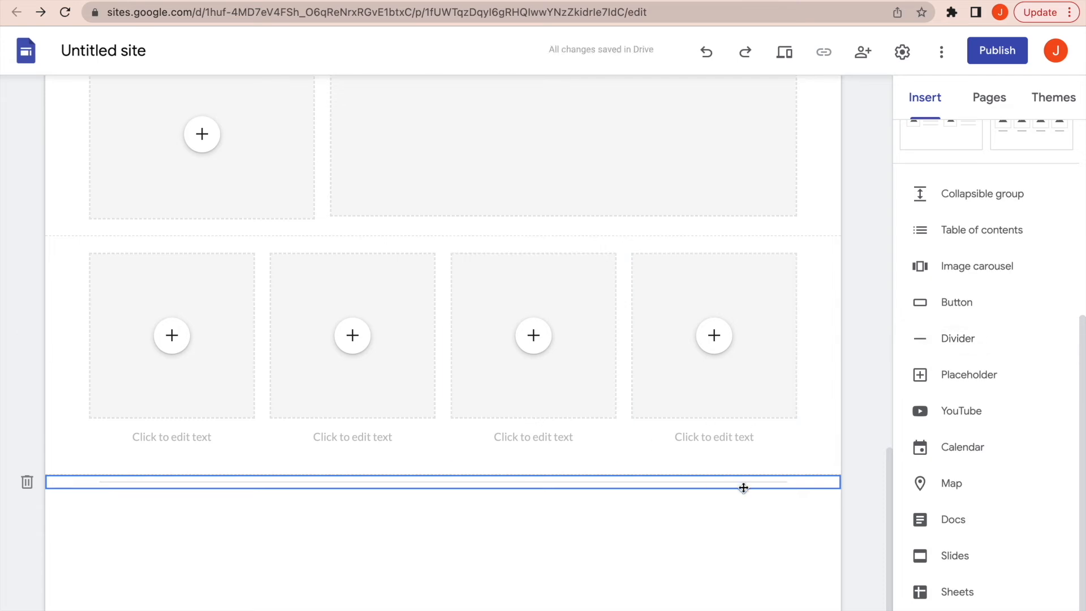
{"action": "left_click", "coordinate": [950, 304]}
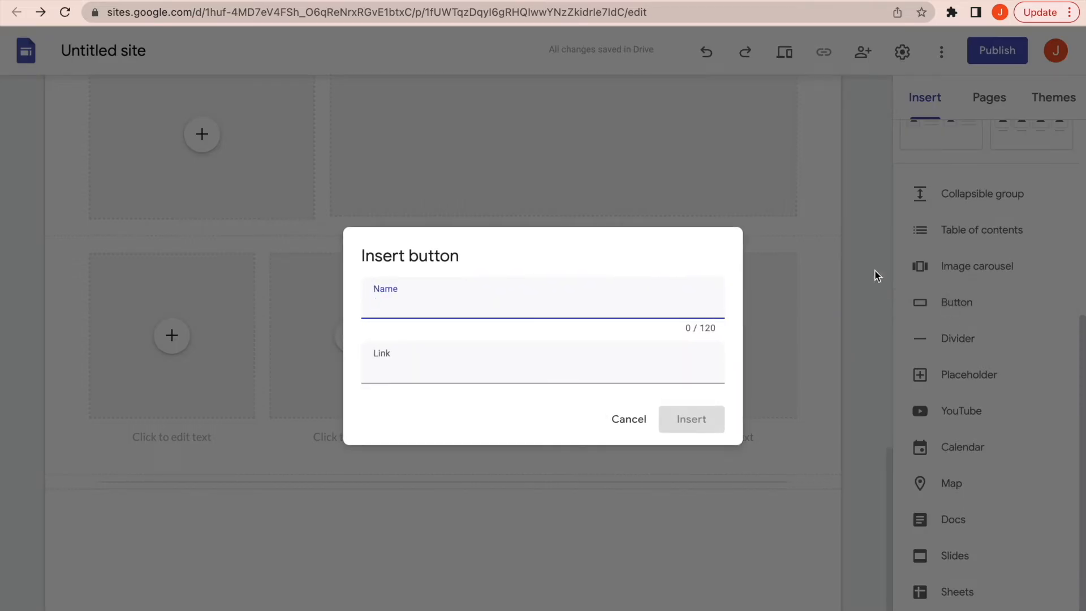
{"action": "left_click", "coordinate": [628, 421]}
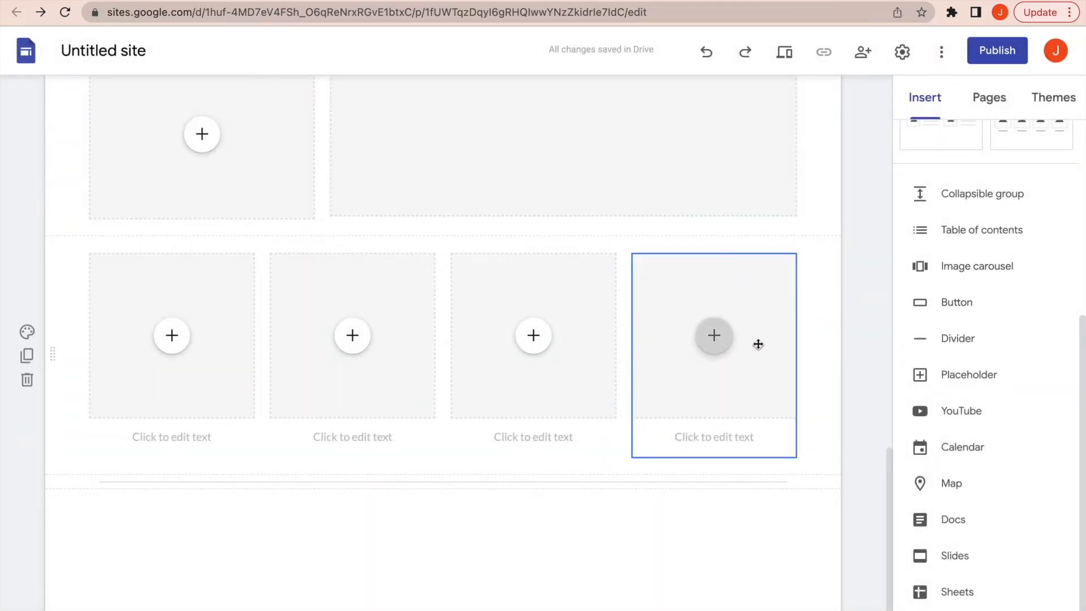
{"action": "scroll", "coordinate": [1006, 456], "scroll_direction": "down", "scroll_amount": 1}
{"action": "scroll", "coordinate": [1006, 456], "scroll_direction": "up", "scroll_amount": 10}
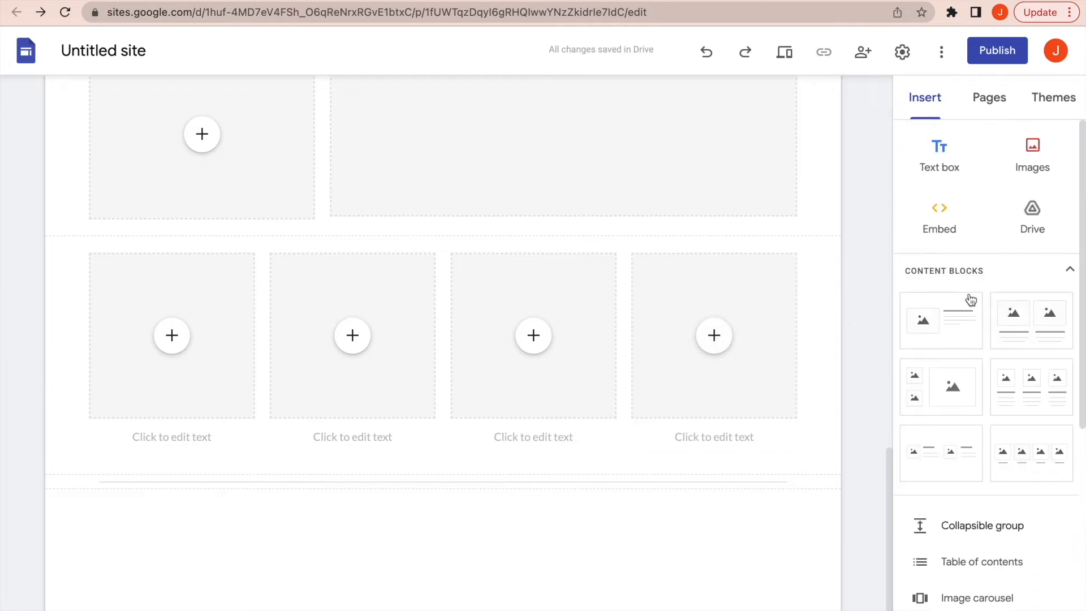
Step: Add a new page named "page" to the site
{"action": "left_click", "coordinate": [972, 99]}
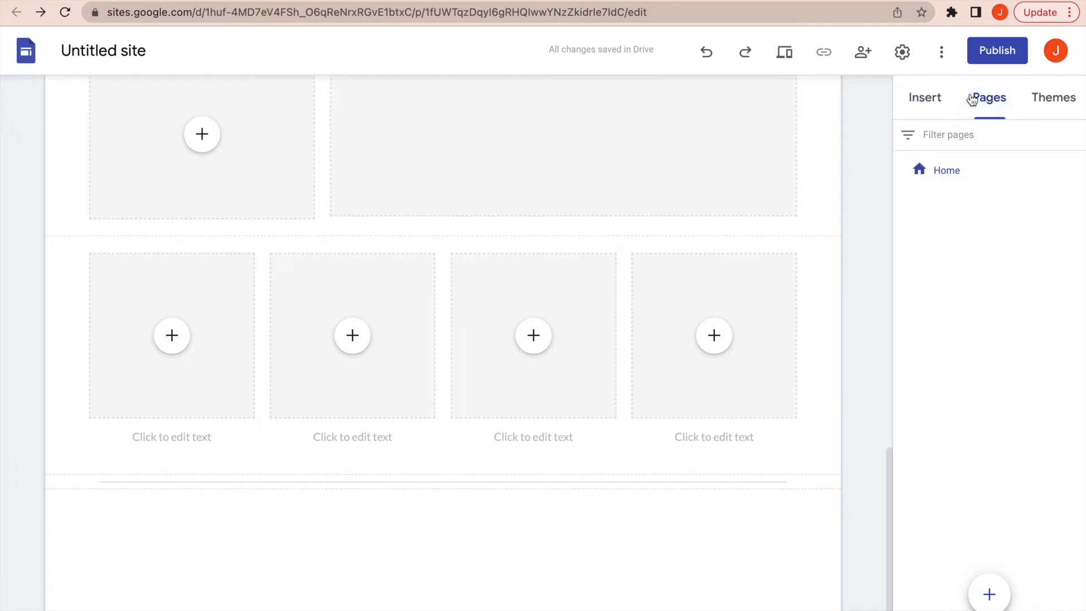
{"action": "left_click", "coordinate": [988, 593]}
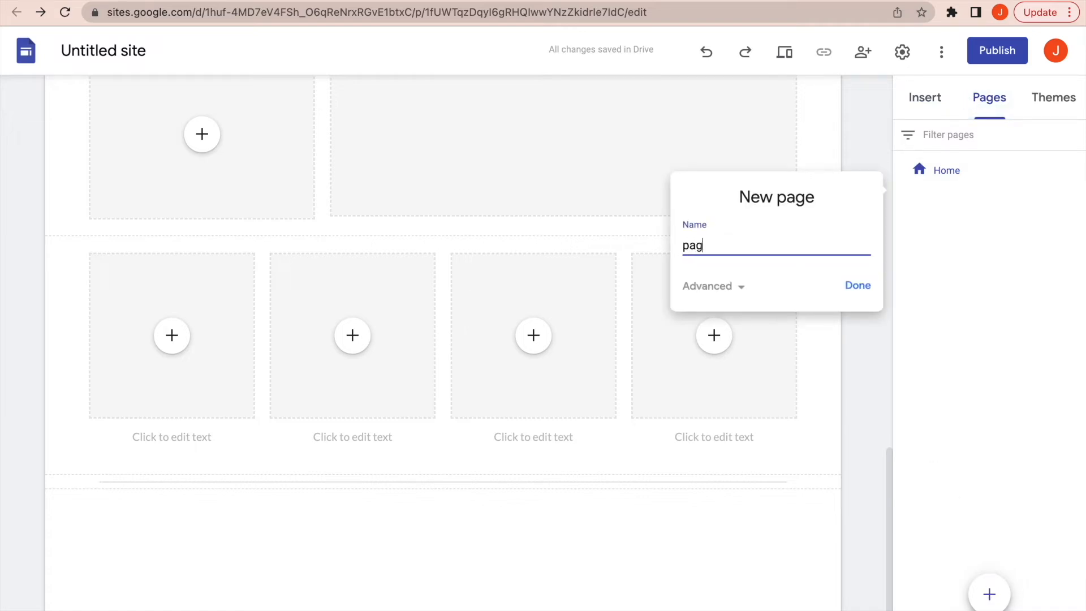
{"action": "type", "text": "page"}
{"action": "key", "text": "Return"}
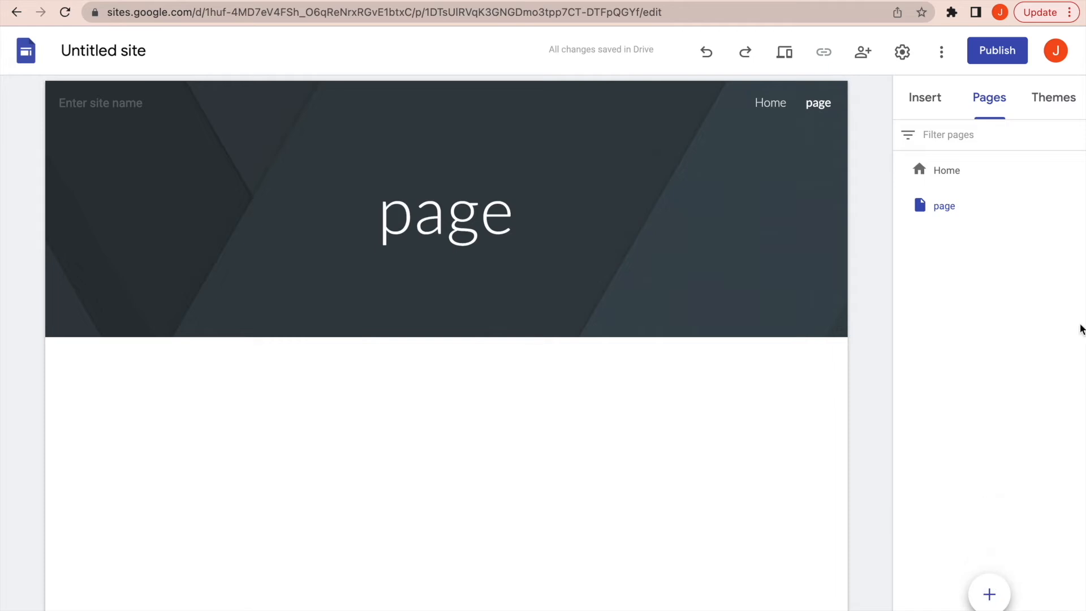
Step: Add another page named "another" and move it above "page" in the page order
{"action": "left_click", "coordinate": [993, 596]}
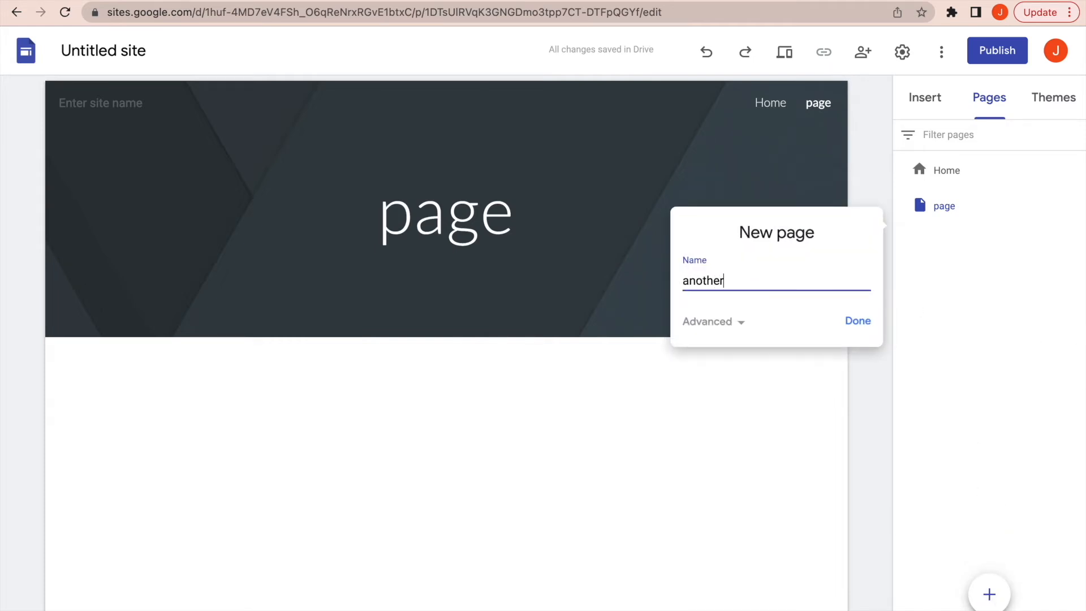
{"action": "type", "text": "another"}
{"action": "key", "text": "Return"}
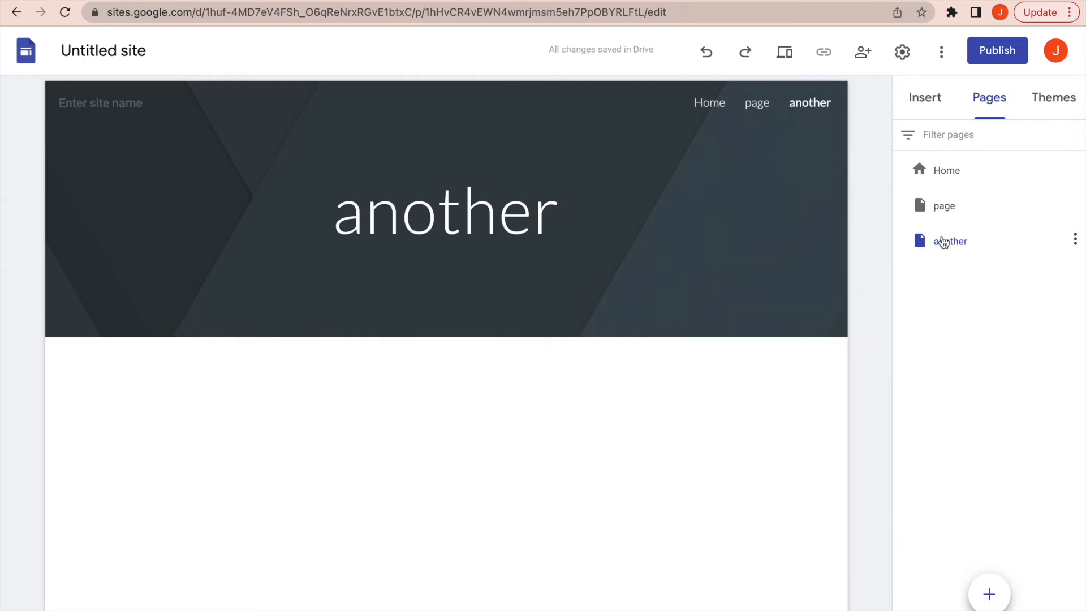
{"action": "left_click_drag", "start_coordinate": [951, 241], "coordinate": [946, 194]}
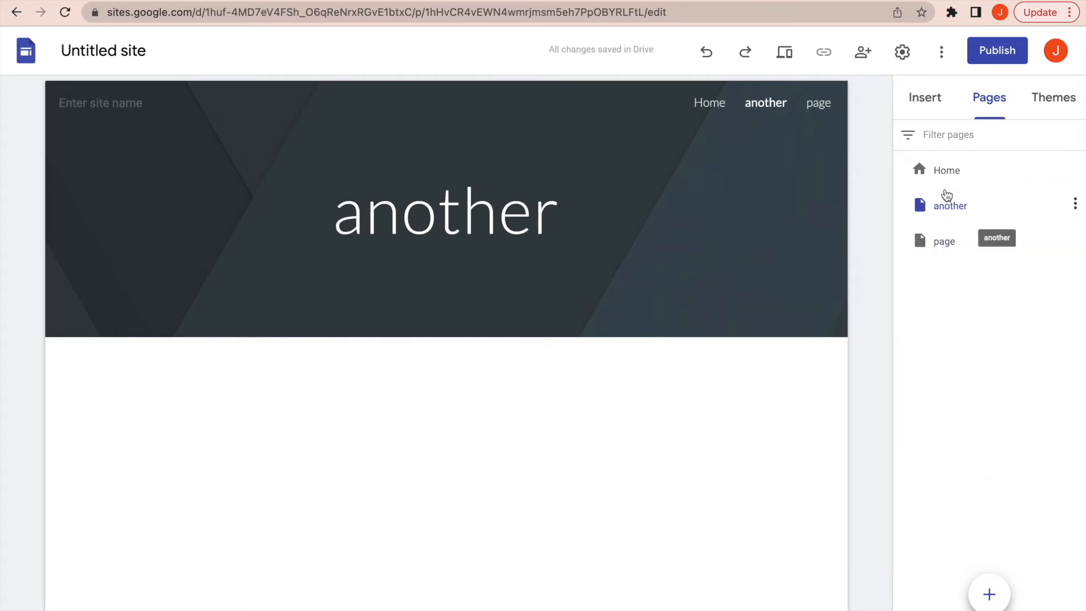
Step: Check the properties of the "another" page and keep its name
{"action": "left_click", "coordinate": [1074, 203]}
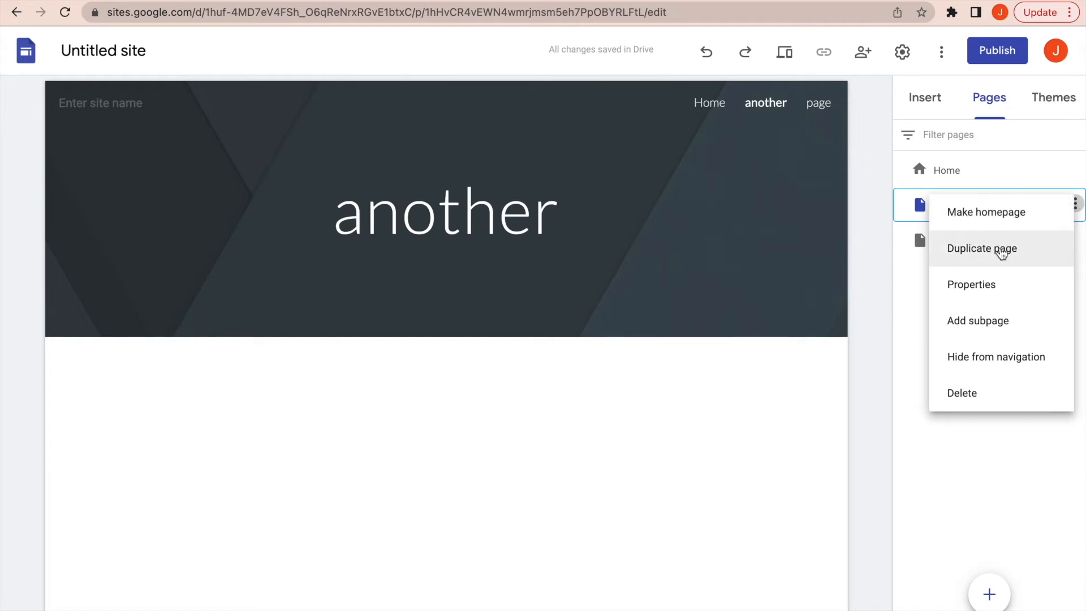
{"action": "left_click", "coordinate": [1003, 280]}
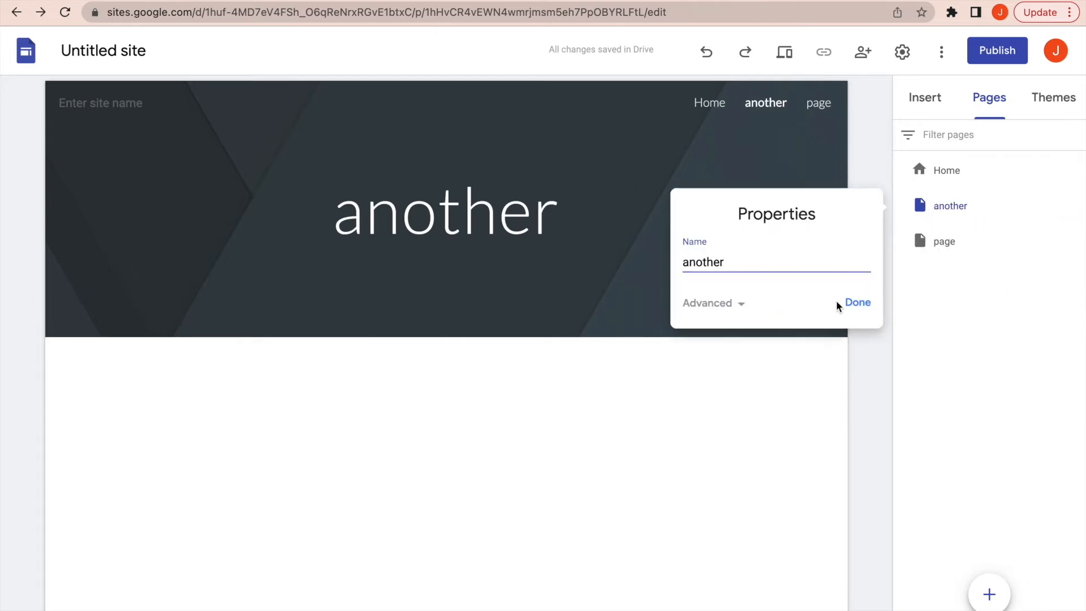
{"action": "left_click", "coordinate": [857, 303]}
Step: Add a subpage named "sub" under "another" and a subpage named "more" under "sub"
{"action": "left_click", "coordinate": [1075, 206]}
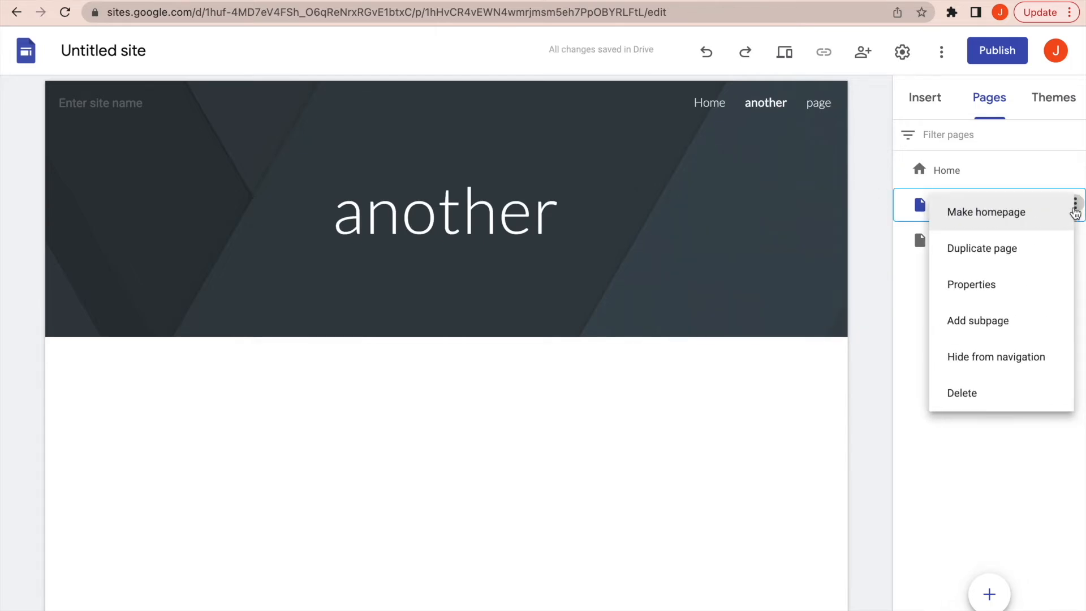
{"action": "left_click", "coordinate": [995, 322]}
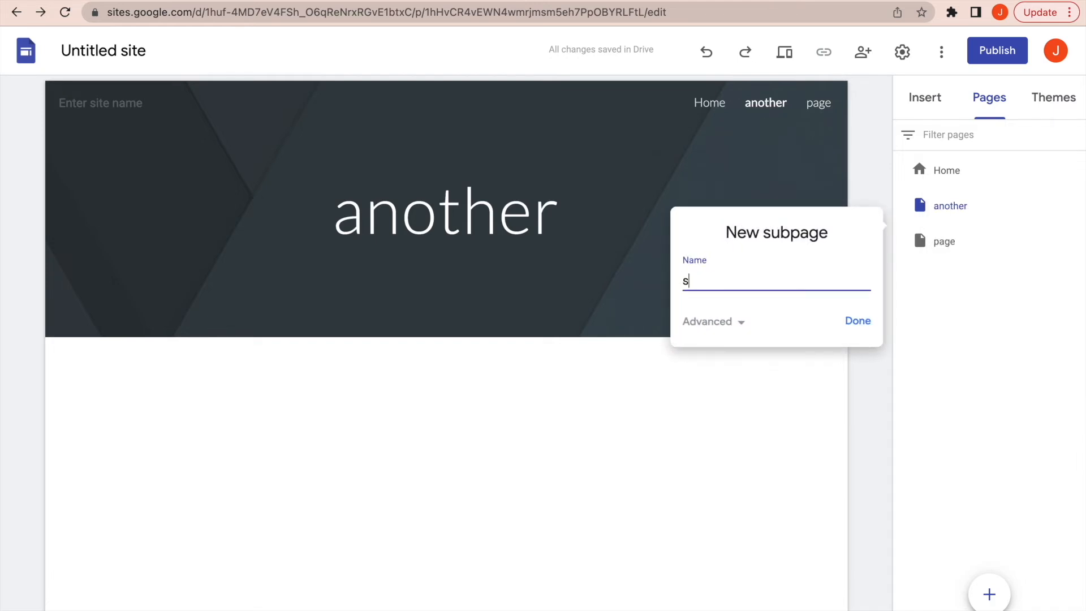
{"action": "key", "text": "Return"}
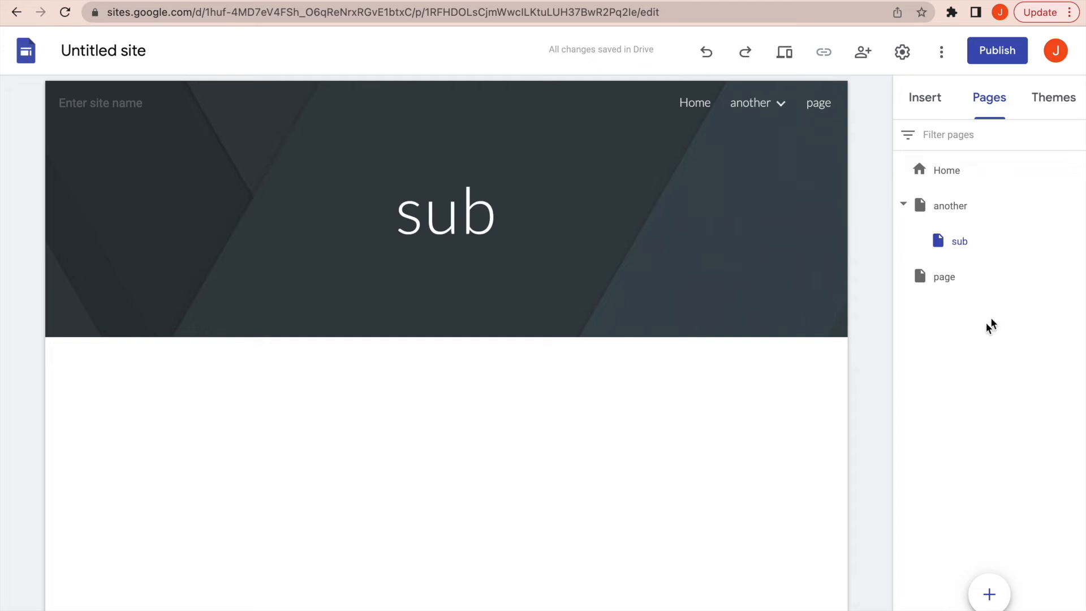
{"action": "left_click", "coordinate": [1076, 239]}
{"action": "left_click", "coordinate": [991, 354]}
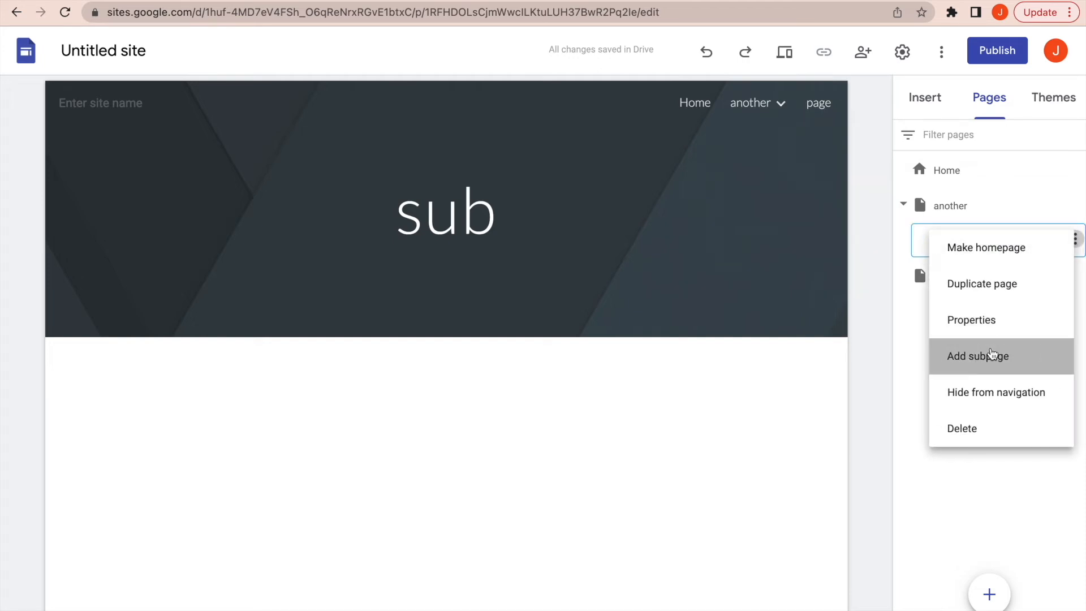
{"action": "type", "text": "more"}
{"action": "key", "text": "Return"}
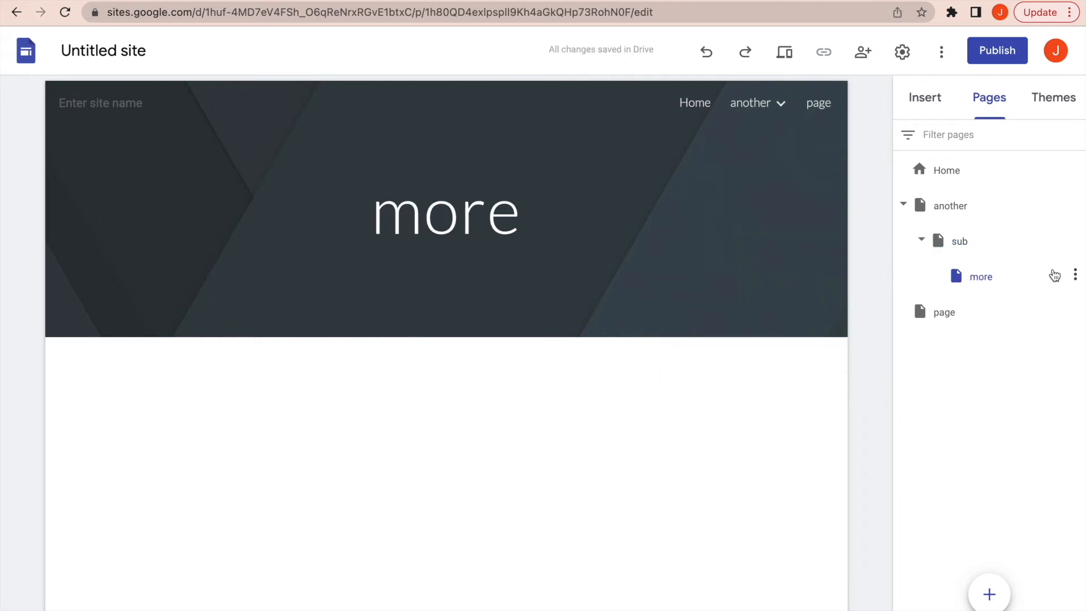
Step: Add a subpage named "page" under the "more" subpage
{"action": "left_click", "coordinate": [1075, 274]}
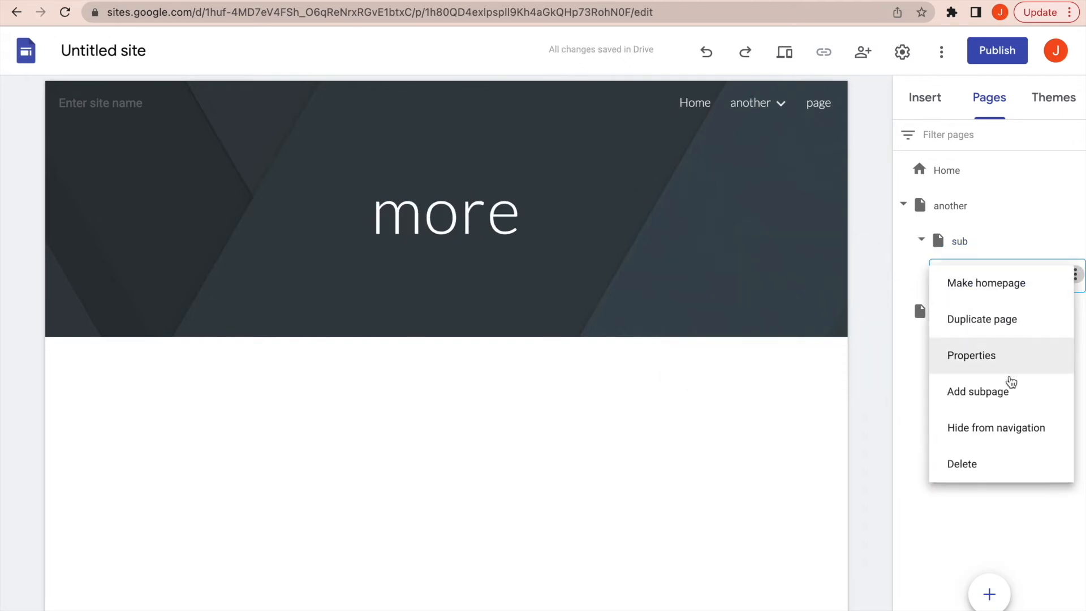
{"action": "left_click", "coordinate": [1011, 388]}
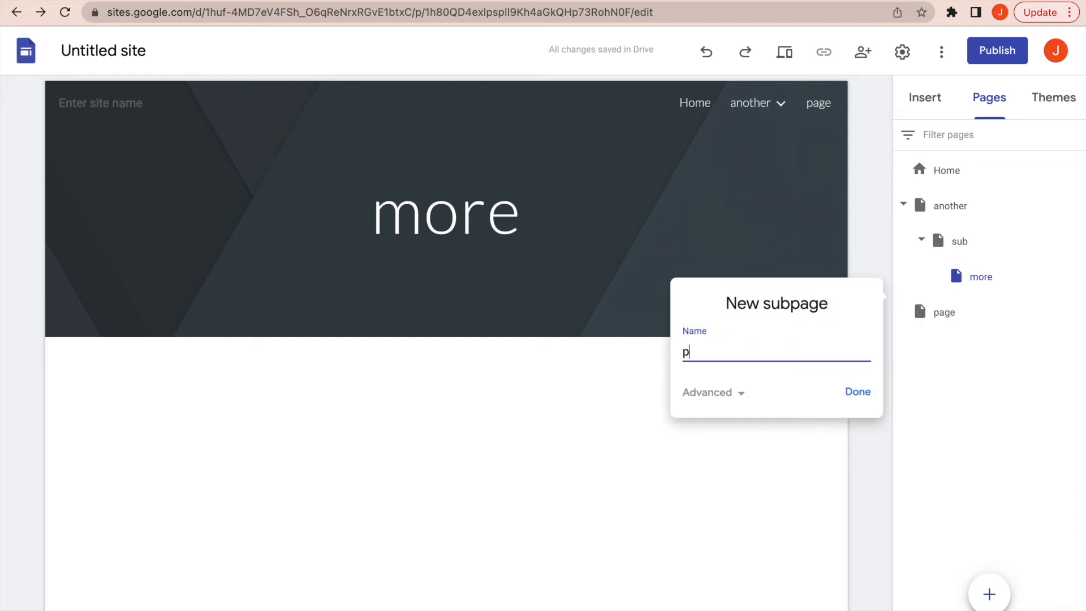
{"action": "key", "text": "Return"}
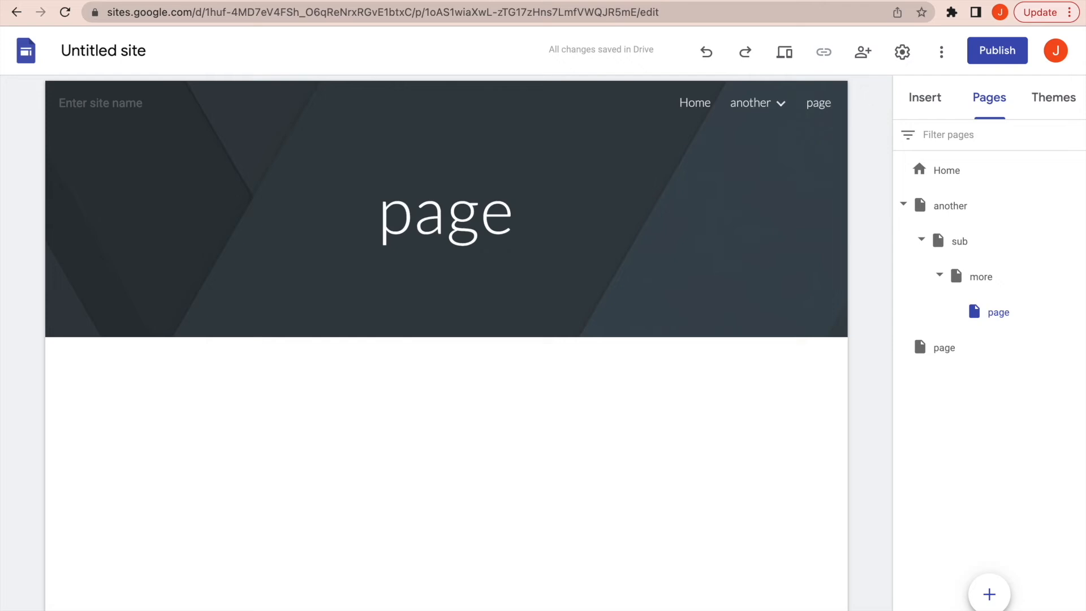
Step: Delete the nested subpages "page", "more" and "sub" from under "another"
{"action": "left_click", "coordinate": [1075, 310]}
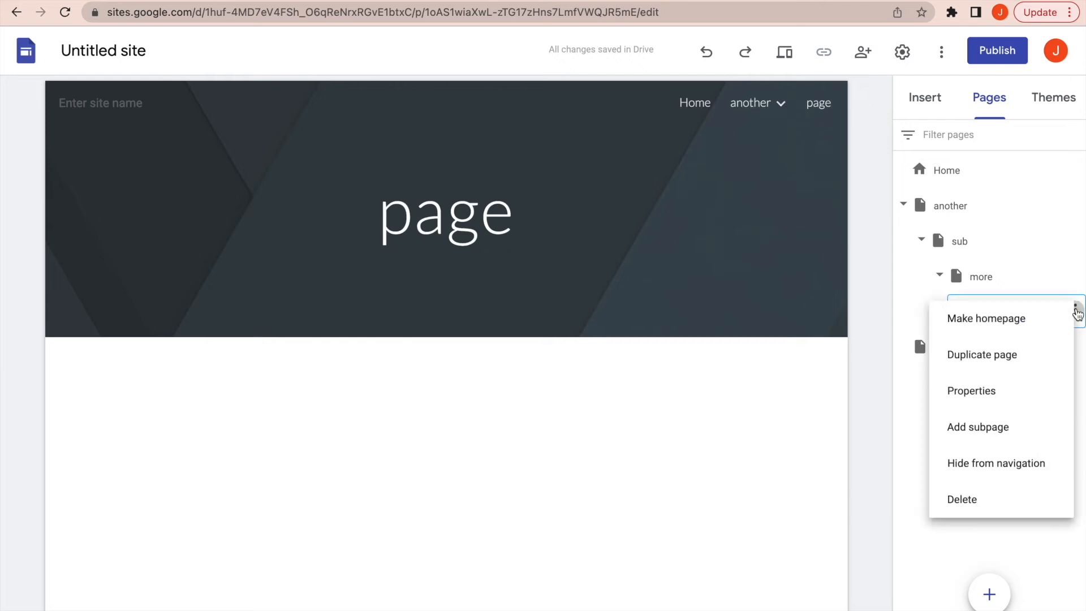
{"action": "left_click", "coordinate": [1001, 501]}
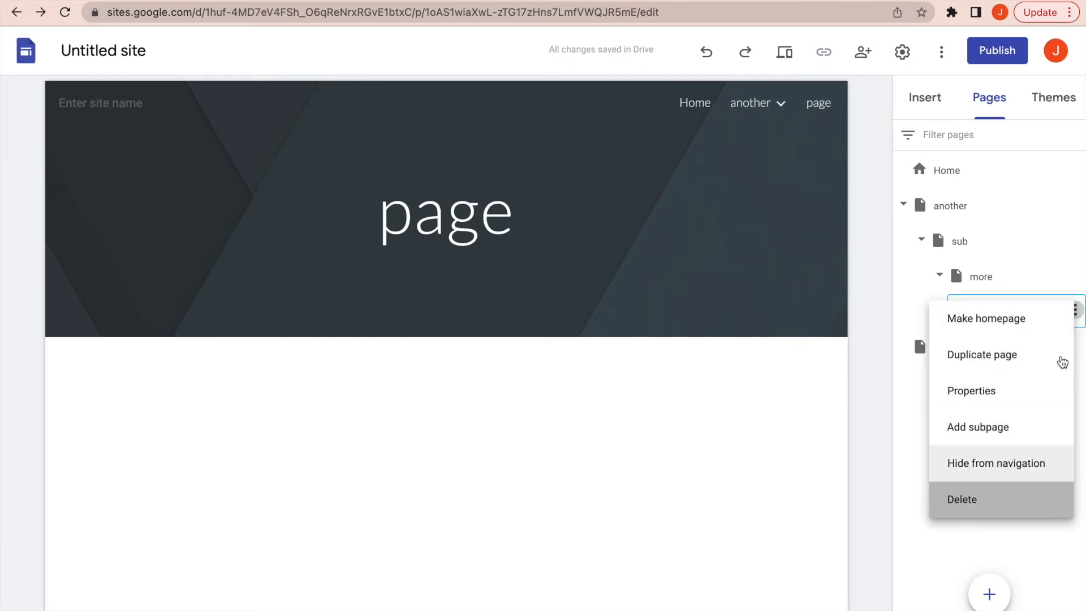
{"action": "left_click", "coordinate": [1077, 274]}
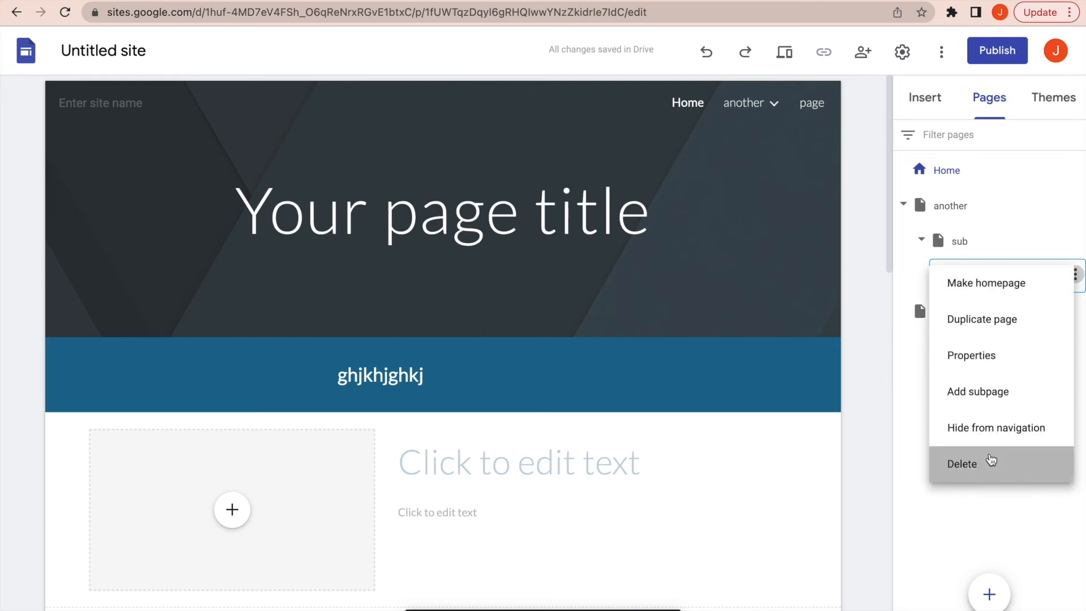
{"action": "left_click", "coordinate": [991, 461]}
{"action": "left_click", "coordinate": [1075, 239]}
{"action": "left_click", "coordinate": [1016, 425]}
Step: Hide the "another" page from the site's navigation
{"action": "left_click", "coordinate": [1074, 204]}
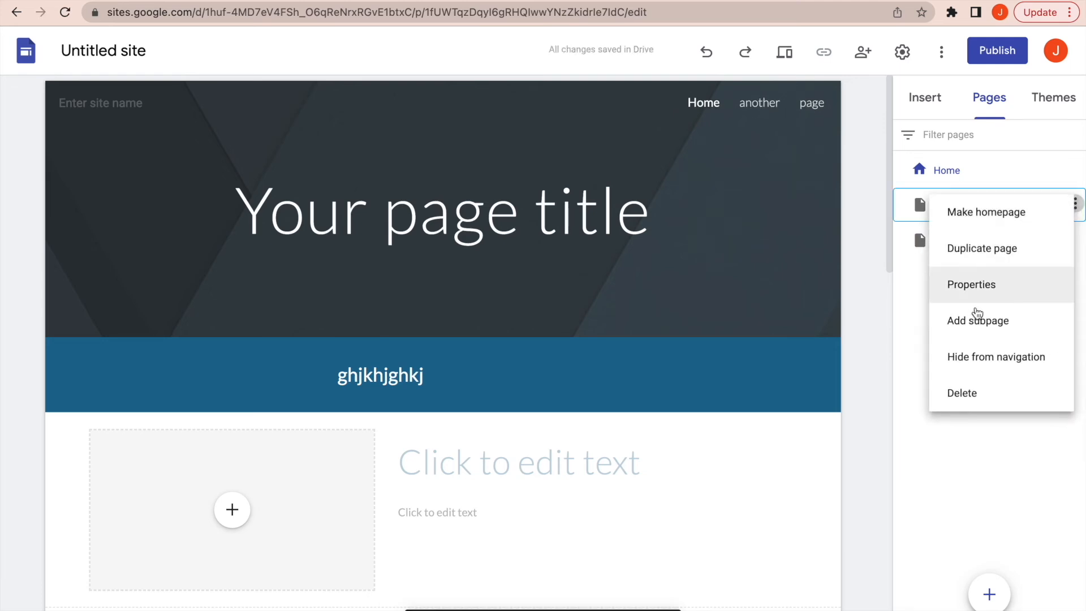
{"action": "left_click", "coordinate": [983, 345]}
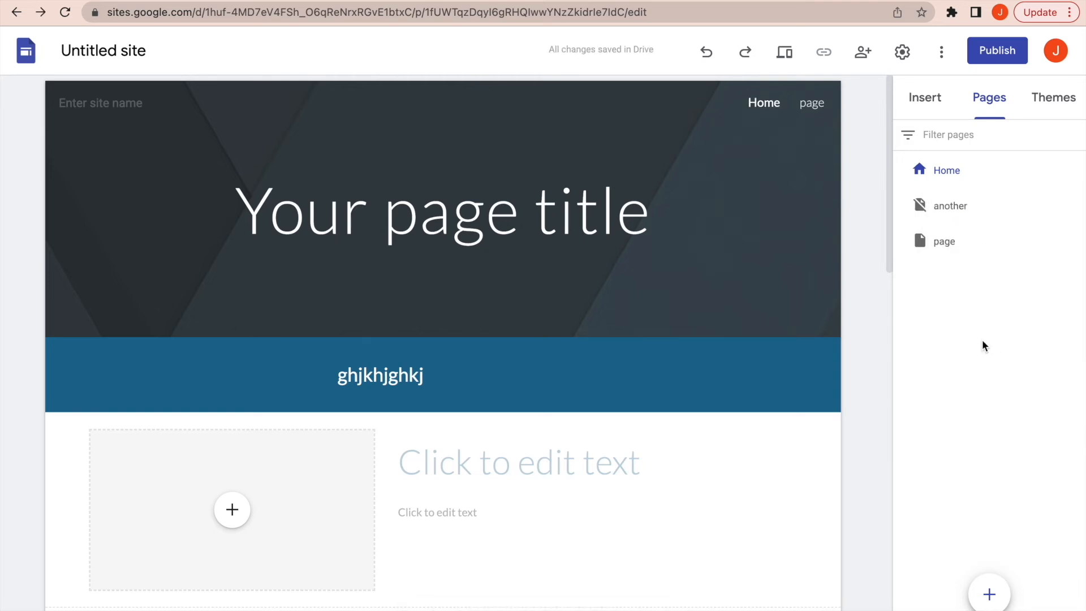
Step: Try the Diplomat and Level themes on the site and return to the Simple theme
{"action": "left_click", "coordinate": [1061, 98]}
{"action": "scroll", "coordinate": [986, 366], "scroll_direction": "down", "scroll_amount": 5}
{"action": "left_click", "coordinate": [963, 297]}
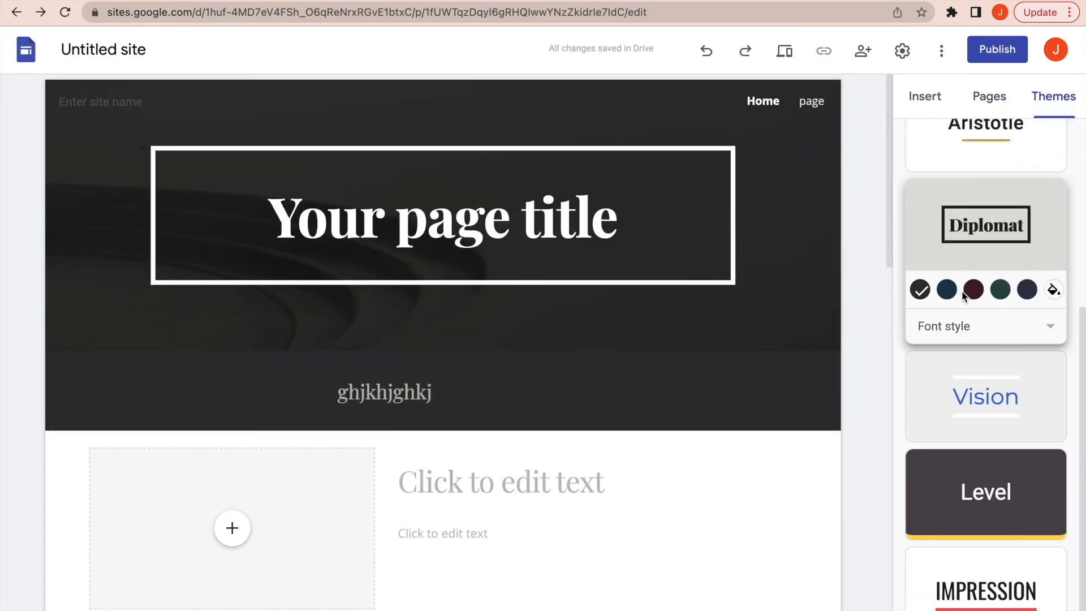
{"action": "left_click", "coordinate": [986, 516]}
{"action": "scroll", "coordinate": [993, 326], "scroll_direction": "up", "scroll_amount": 5}
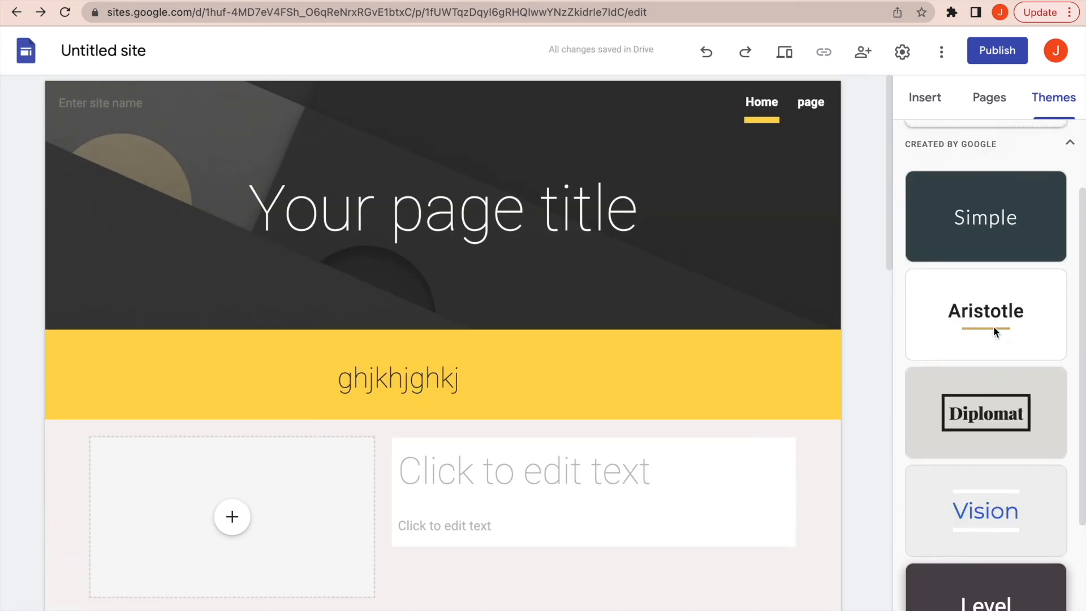
{"action": "left_click", "coordinate": [983, 332]}
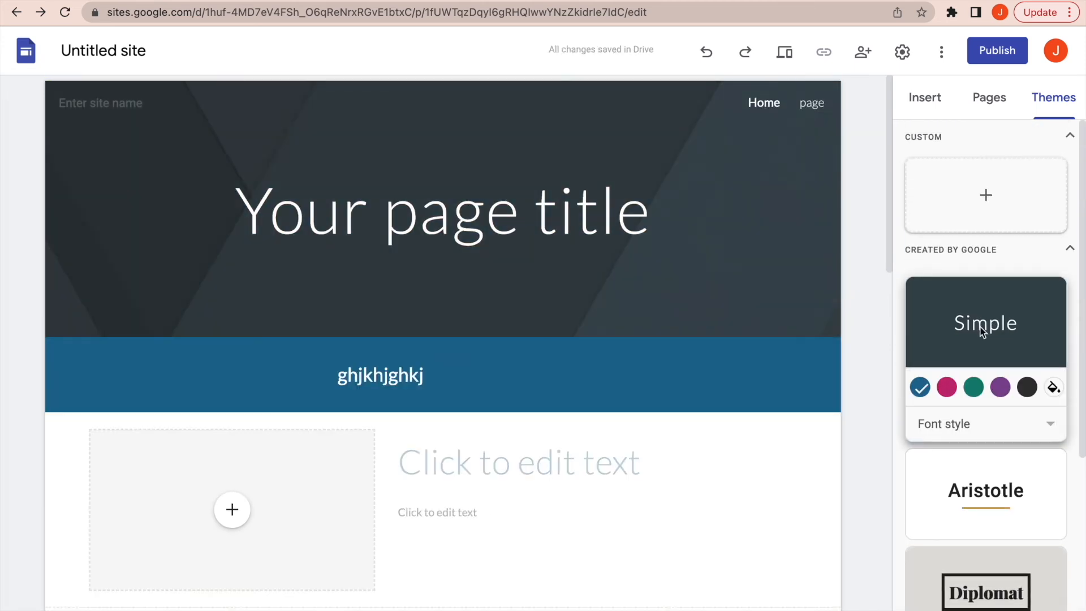
Step: Open the site's document name and the site name in the header for editing
{"action": "left_click", "coordinate": [99, 51]}
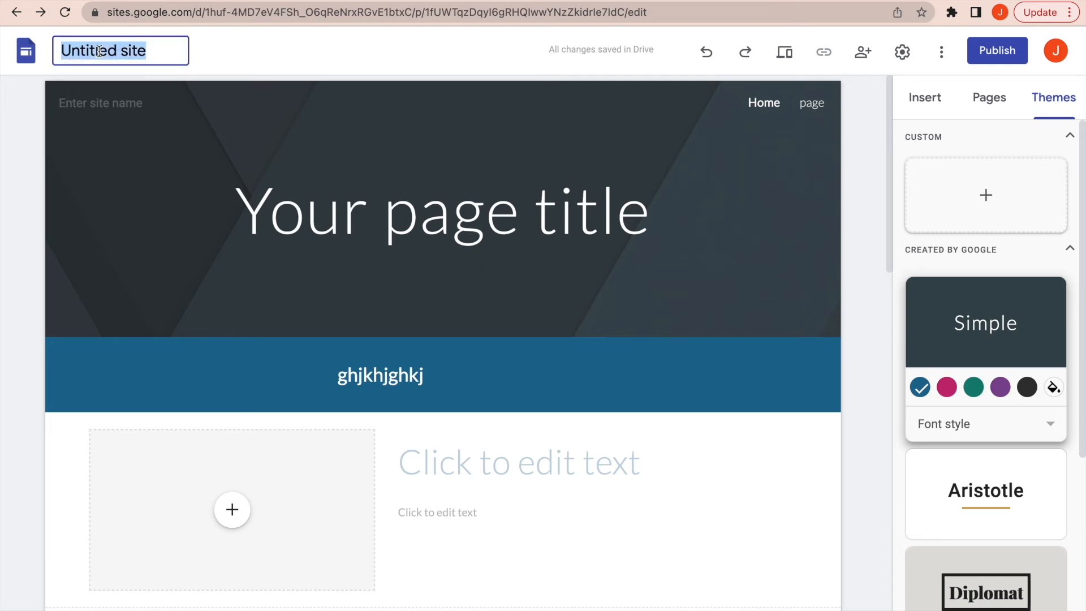
{"action": "left_click", "coordinate": [121, 102]}
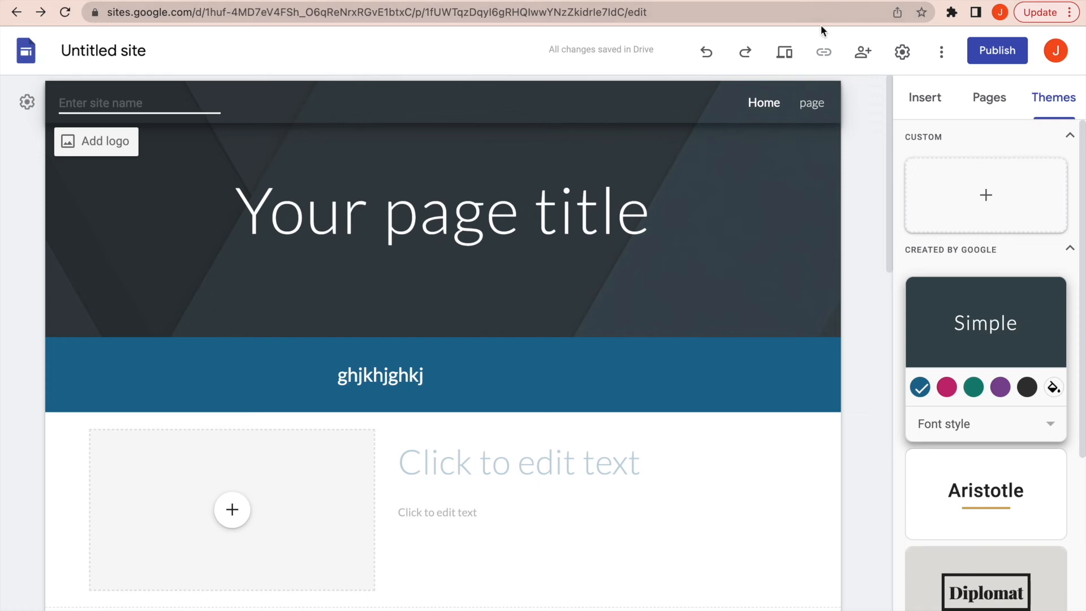
Step: Review the web publishing options, including the request to hide the site from public search engines, without publishing
{"action": "left_click", "coordinate": [988, 60]}
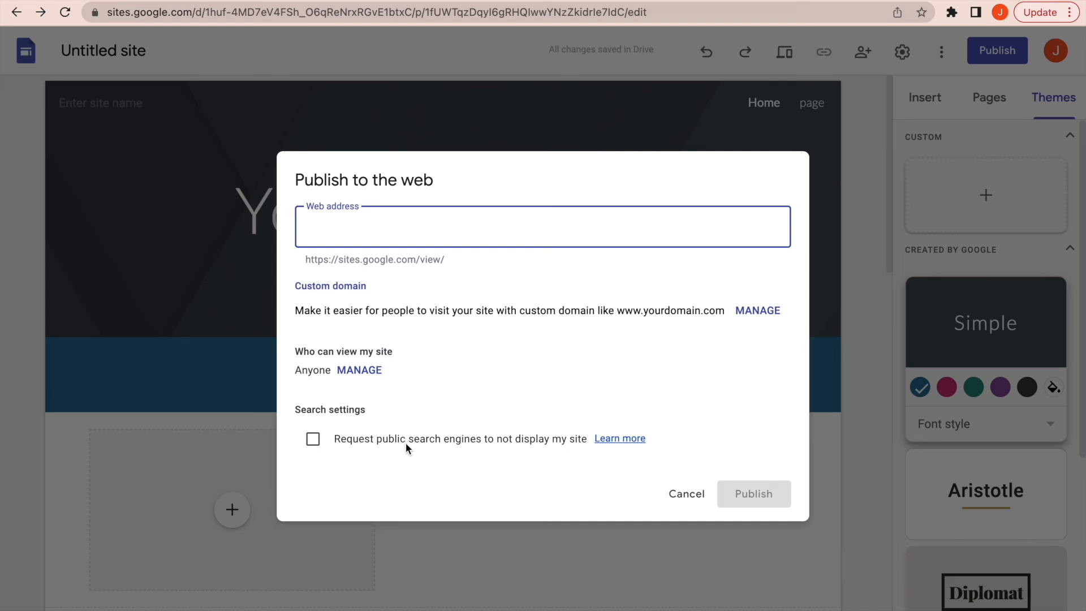
{"action": "left_click", "coordinate": [315, 440]}
{"action": "left_click", "coordinate": [318, 440]}
{"action": "left_click", "coordinate": [688, 496]}
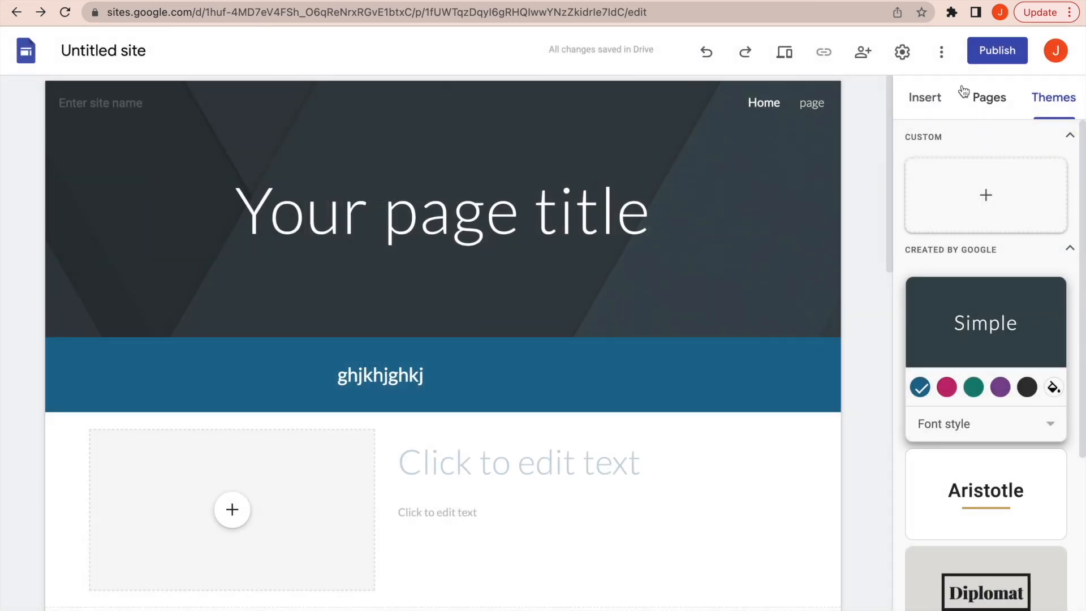
Step: Set the site's navigation mode to Side and review the available navigation colors
{"action": "left_click", "coordinate": [902, 52]}
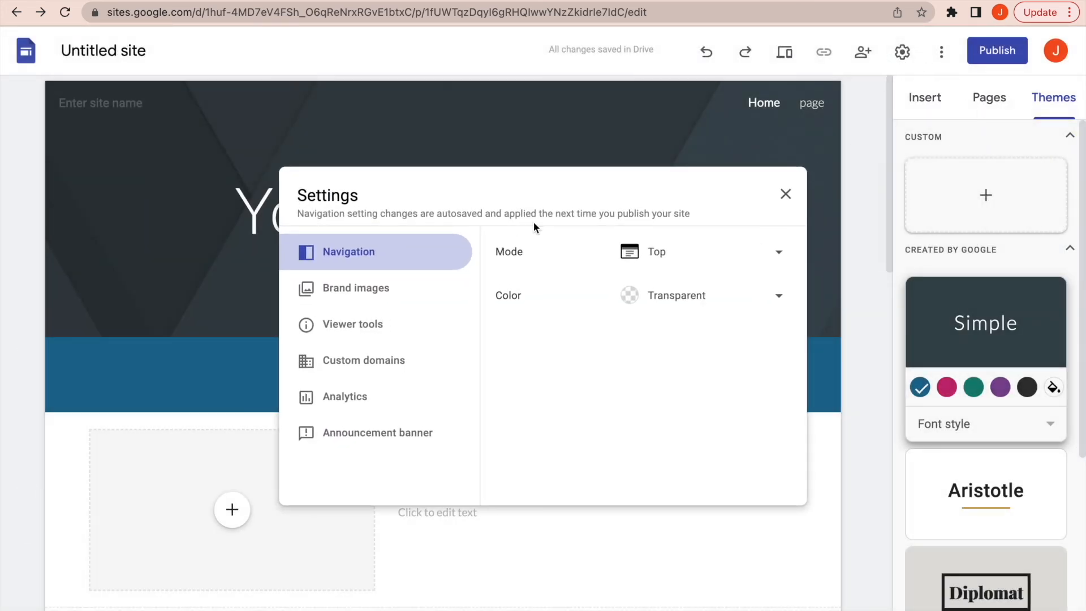
{"action": "left_click", "coordinate": [772, 266]}
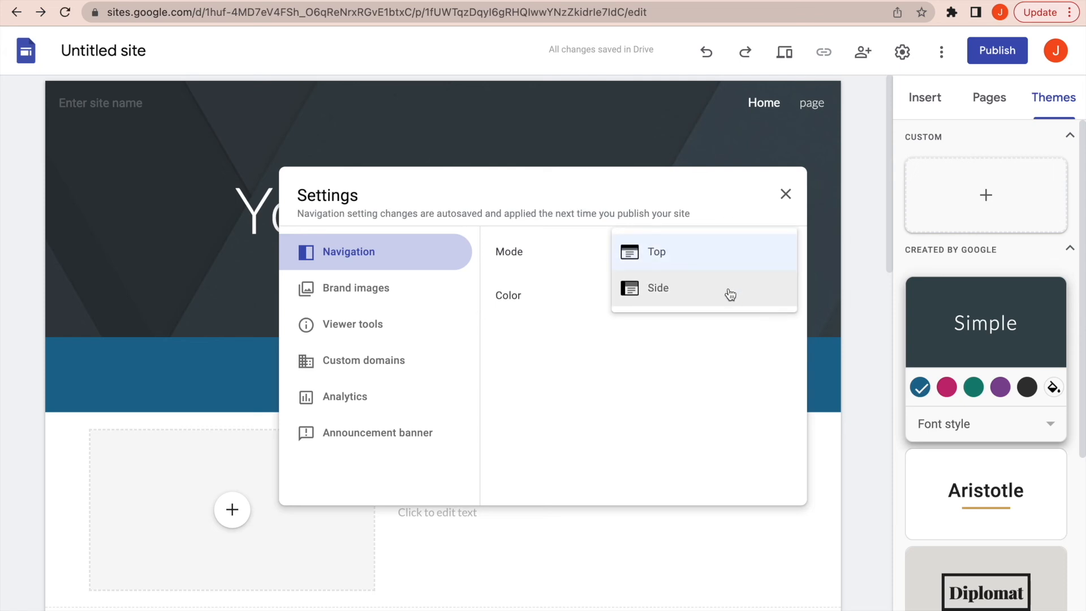
{"action": "left_click", "coordinate": [695, 284]}
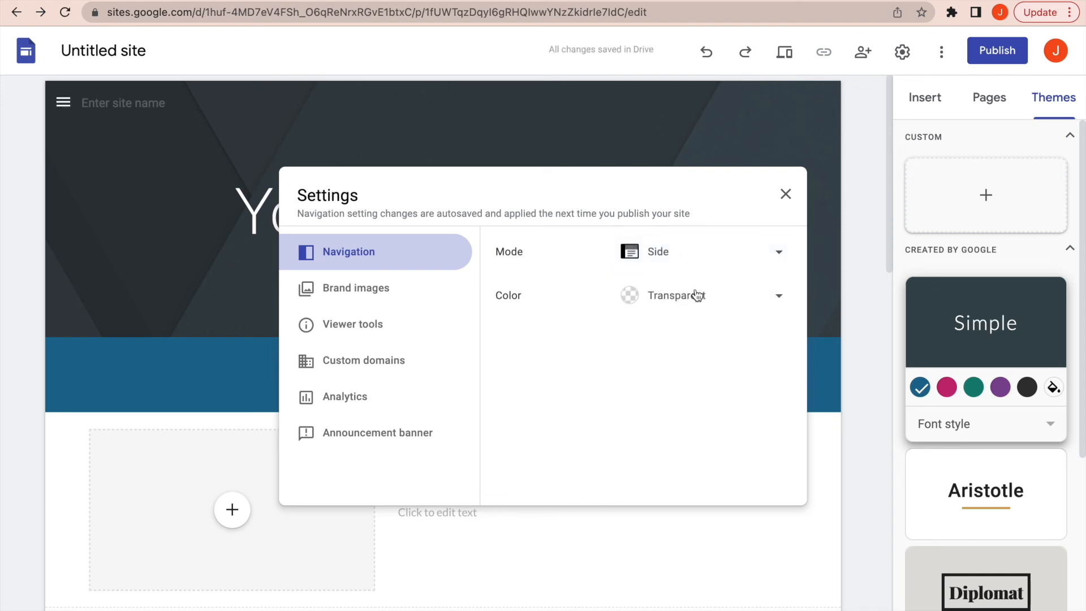
{"action": "left_click", "coordinate": [697, 295]}
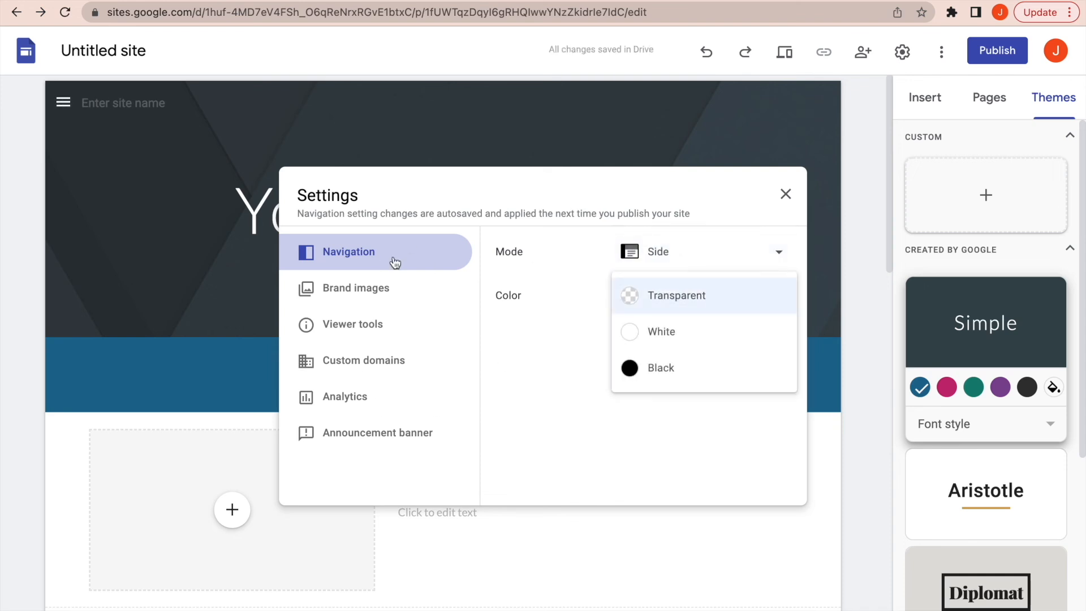
{"action": "left_click", "coordinate": [786, 194]}
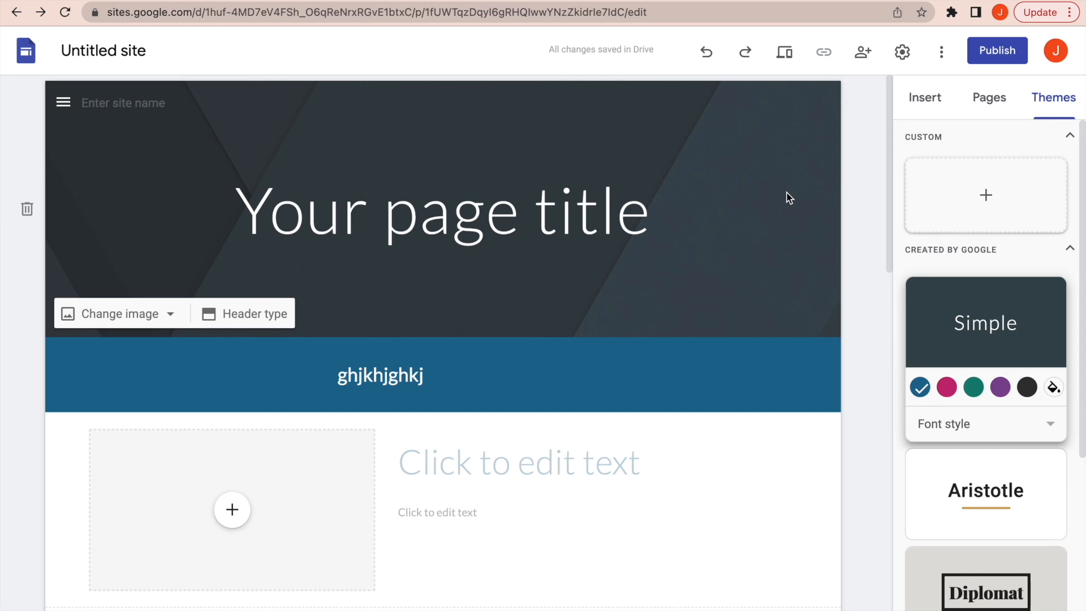
Step: Preview the site in the large-screen, tablet and phone layouts and return to the editor
{"action": "left_click", "coordinate": [786, 54]}
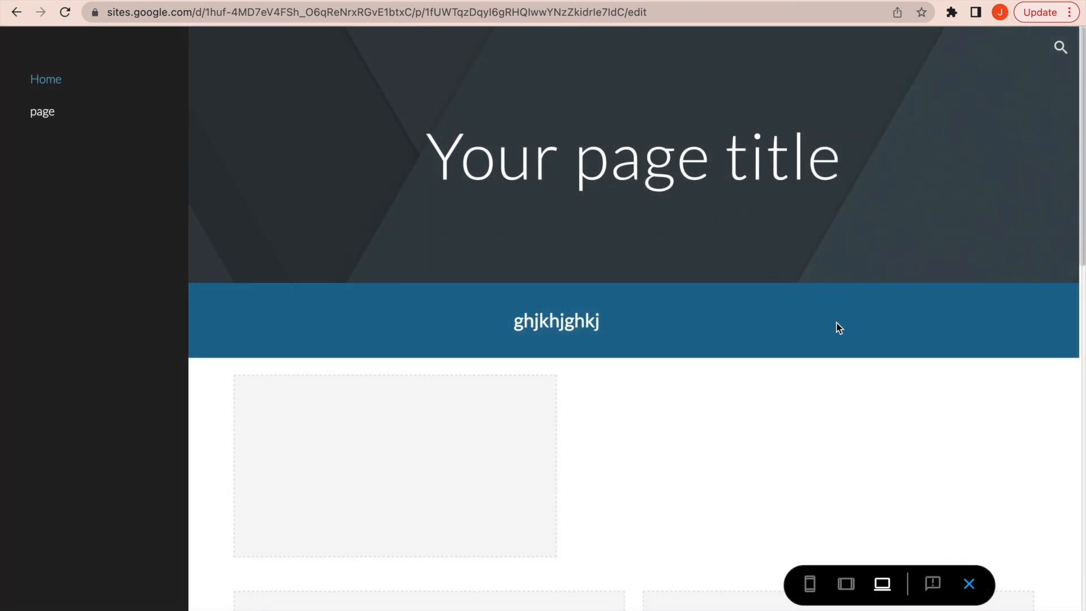
{"action": "left_click", "coordinate": [846, 583]}
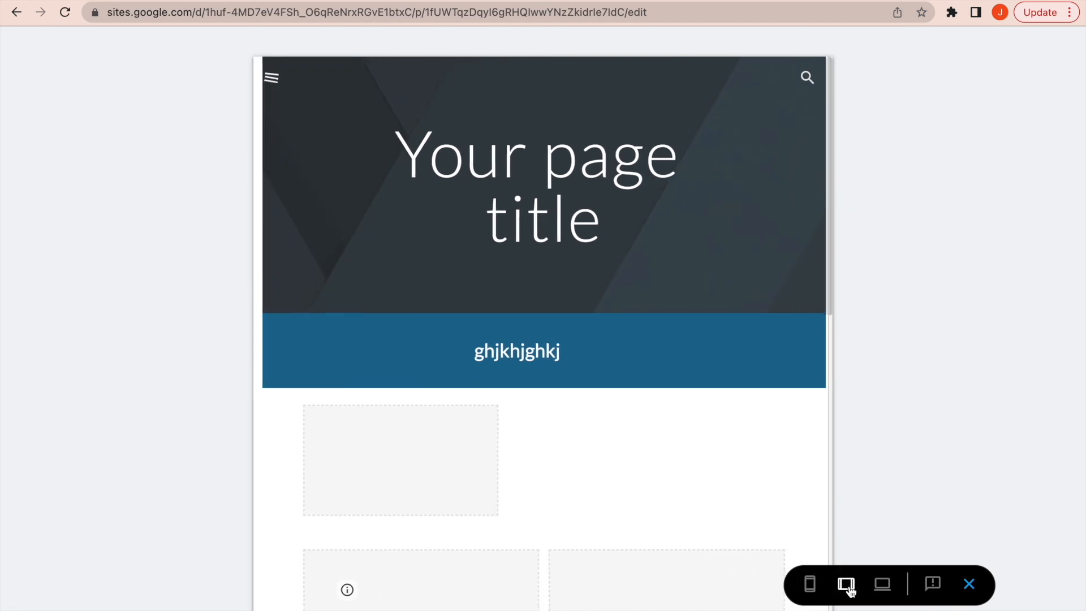
{"action": "left_click", "coordinate": [811, 586]}
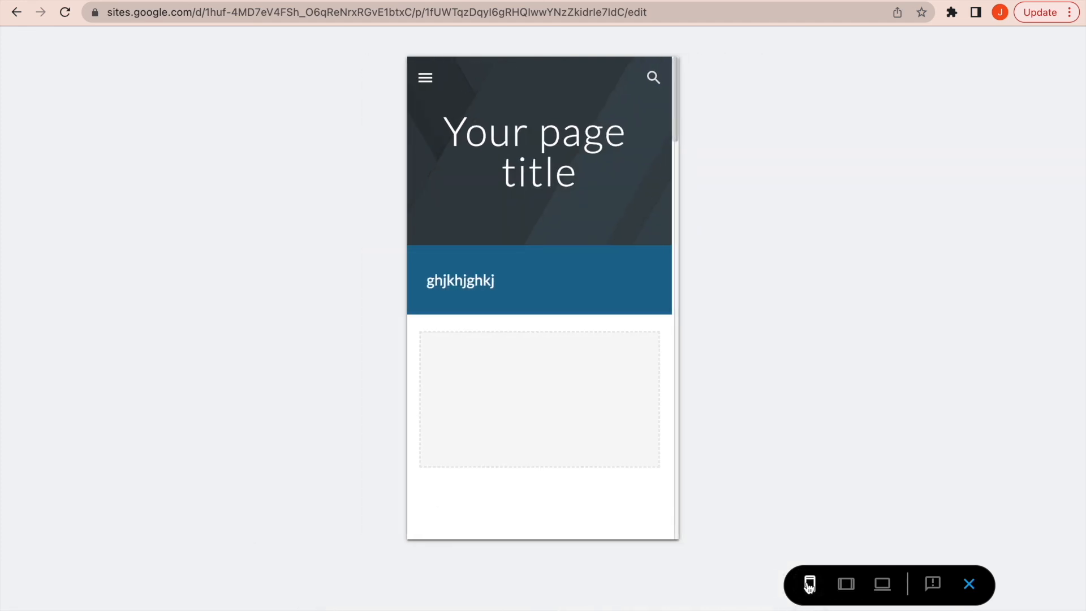
{"action": "left_click", "coordinate": [969, 584]}
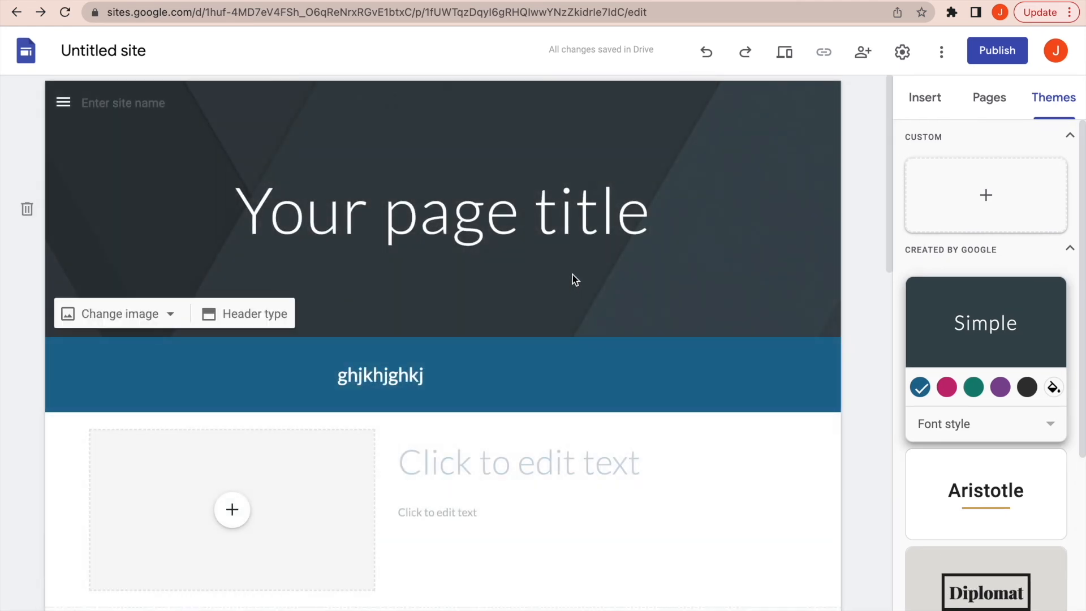
{"action": "mouse_move", "coordinate": [572, 0]}
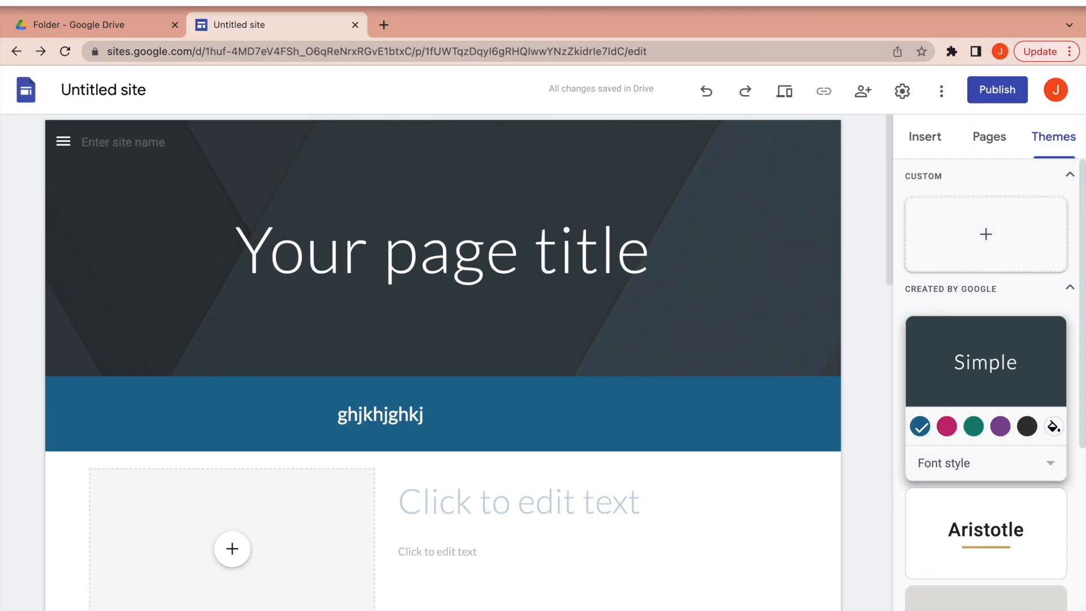